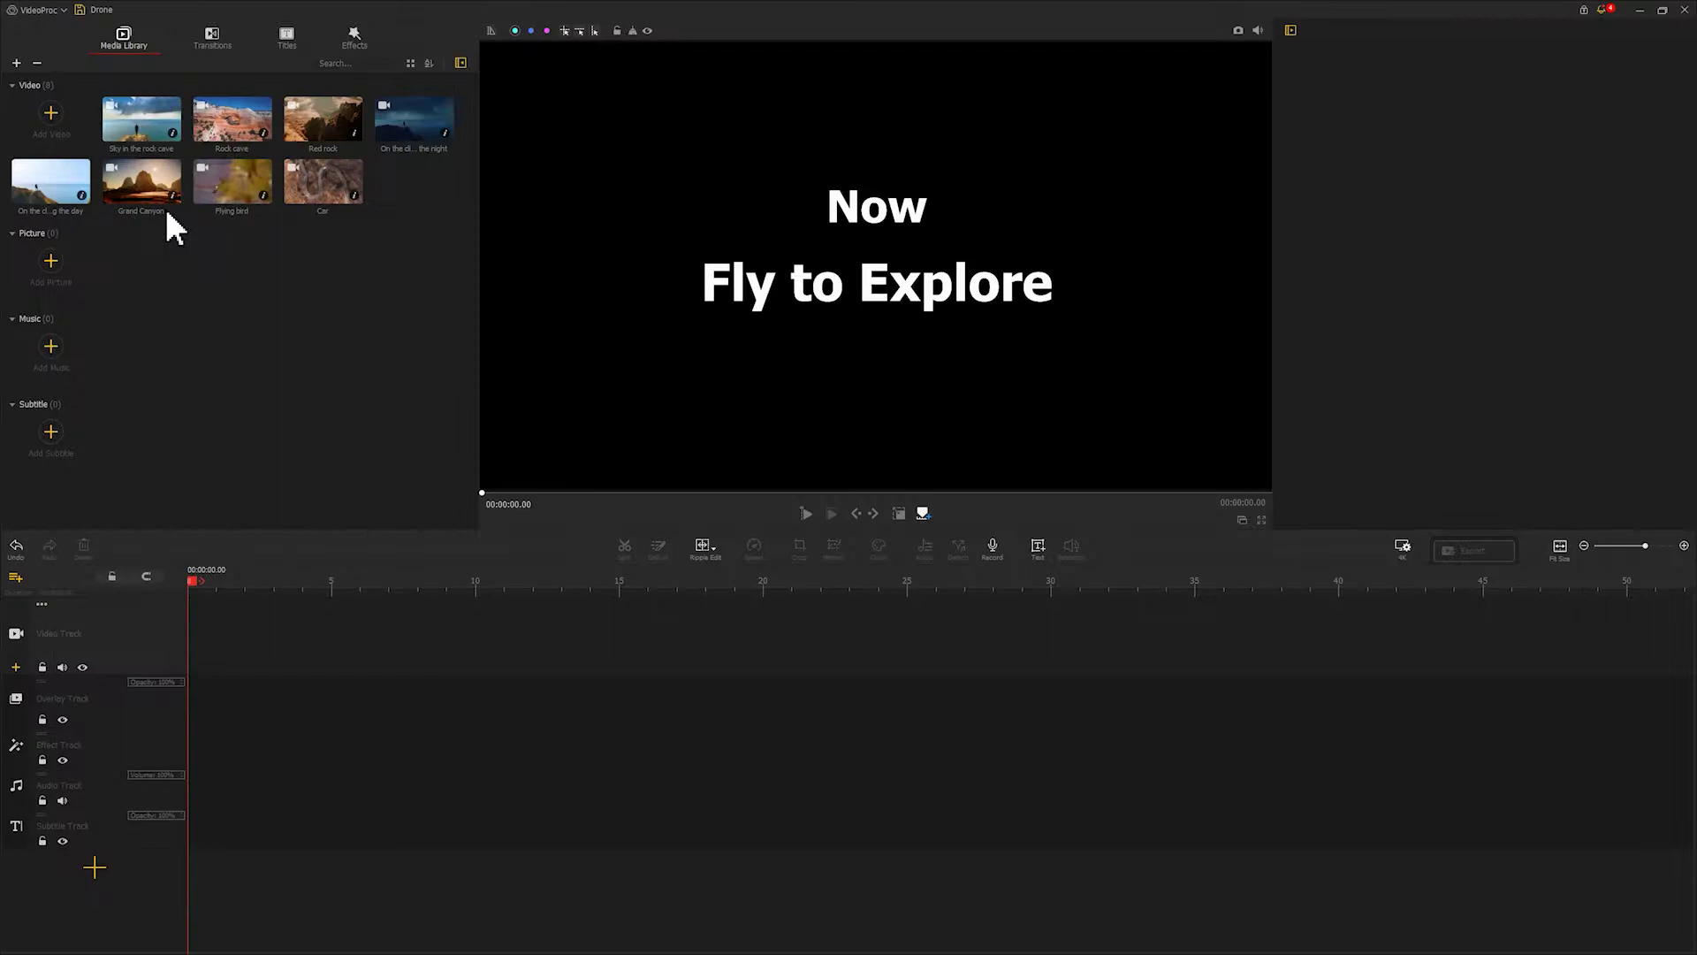
- Place the clips in order on the video track: Grand Canyon, Red rock, Car, Flying bird, Rock cave, Sky in the rock cave, daytime cliff, night cliff
drag(166, 209, 221, 637)
drag(333, 133, 301, 629)
drag(331, 172, 353, 636)
drag(236, 173, 409, 640)
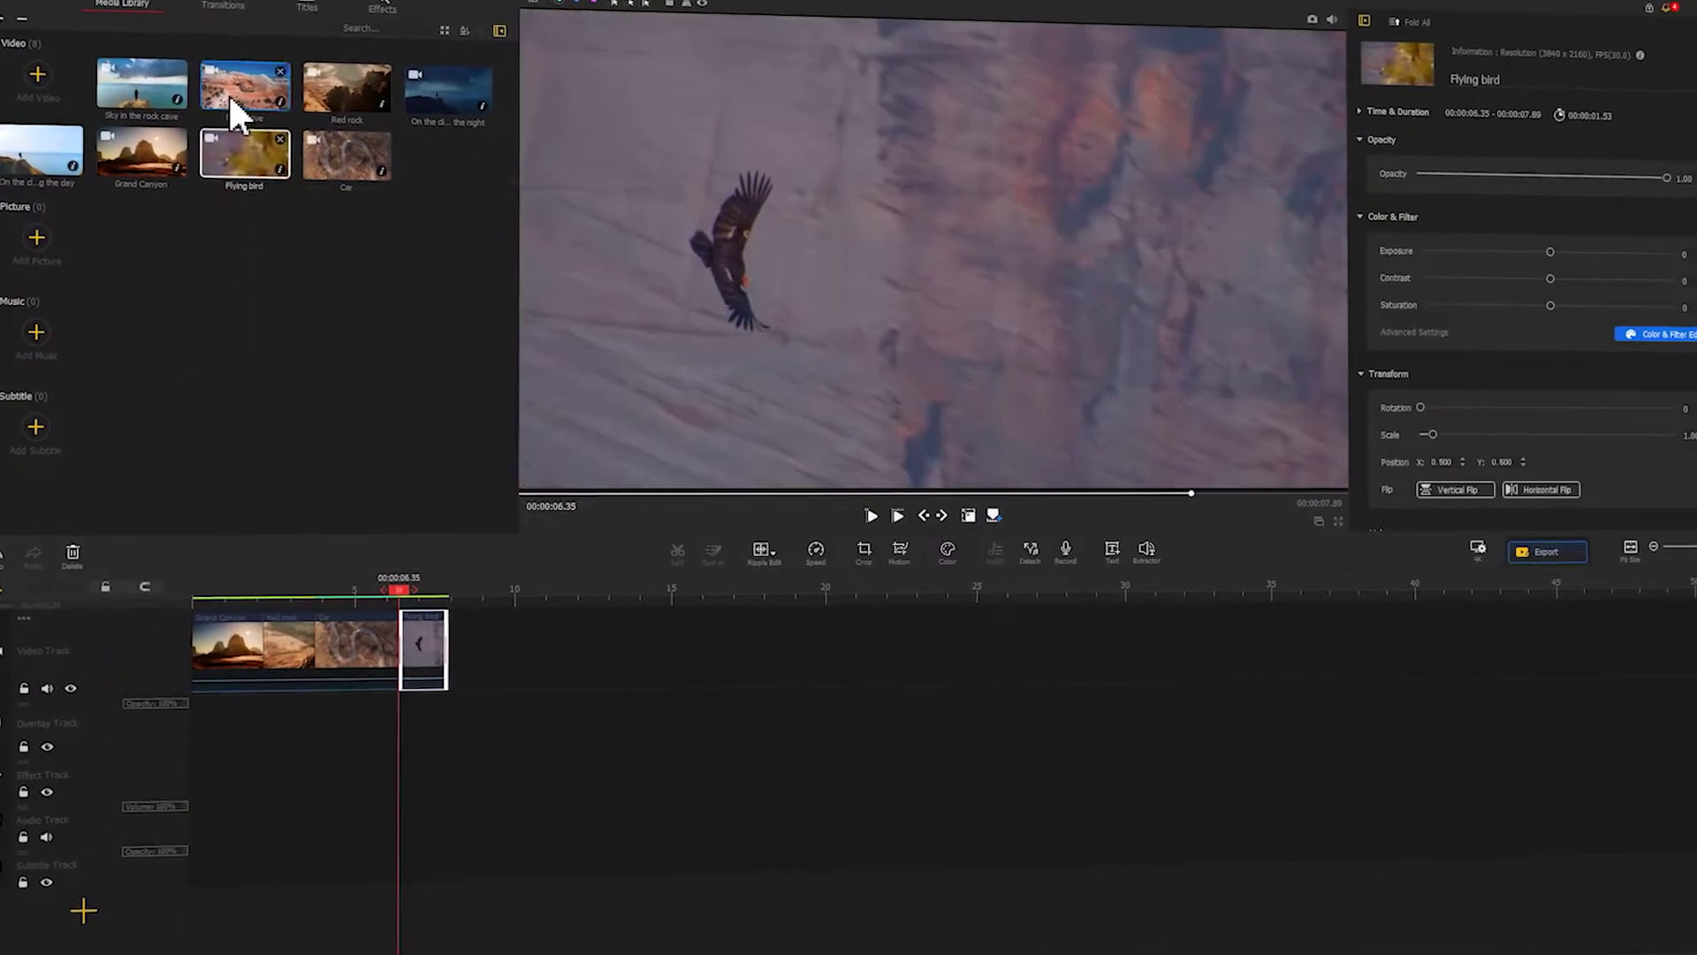
drag(239, 110, 486, 641)
drag(141, 84, 609, 646)
drag(40, 150, 685, 637)
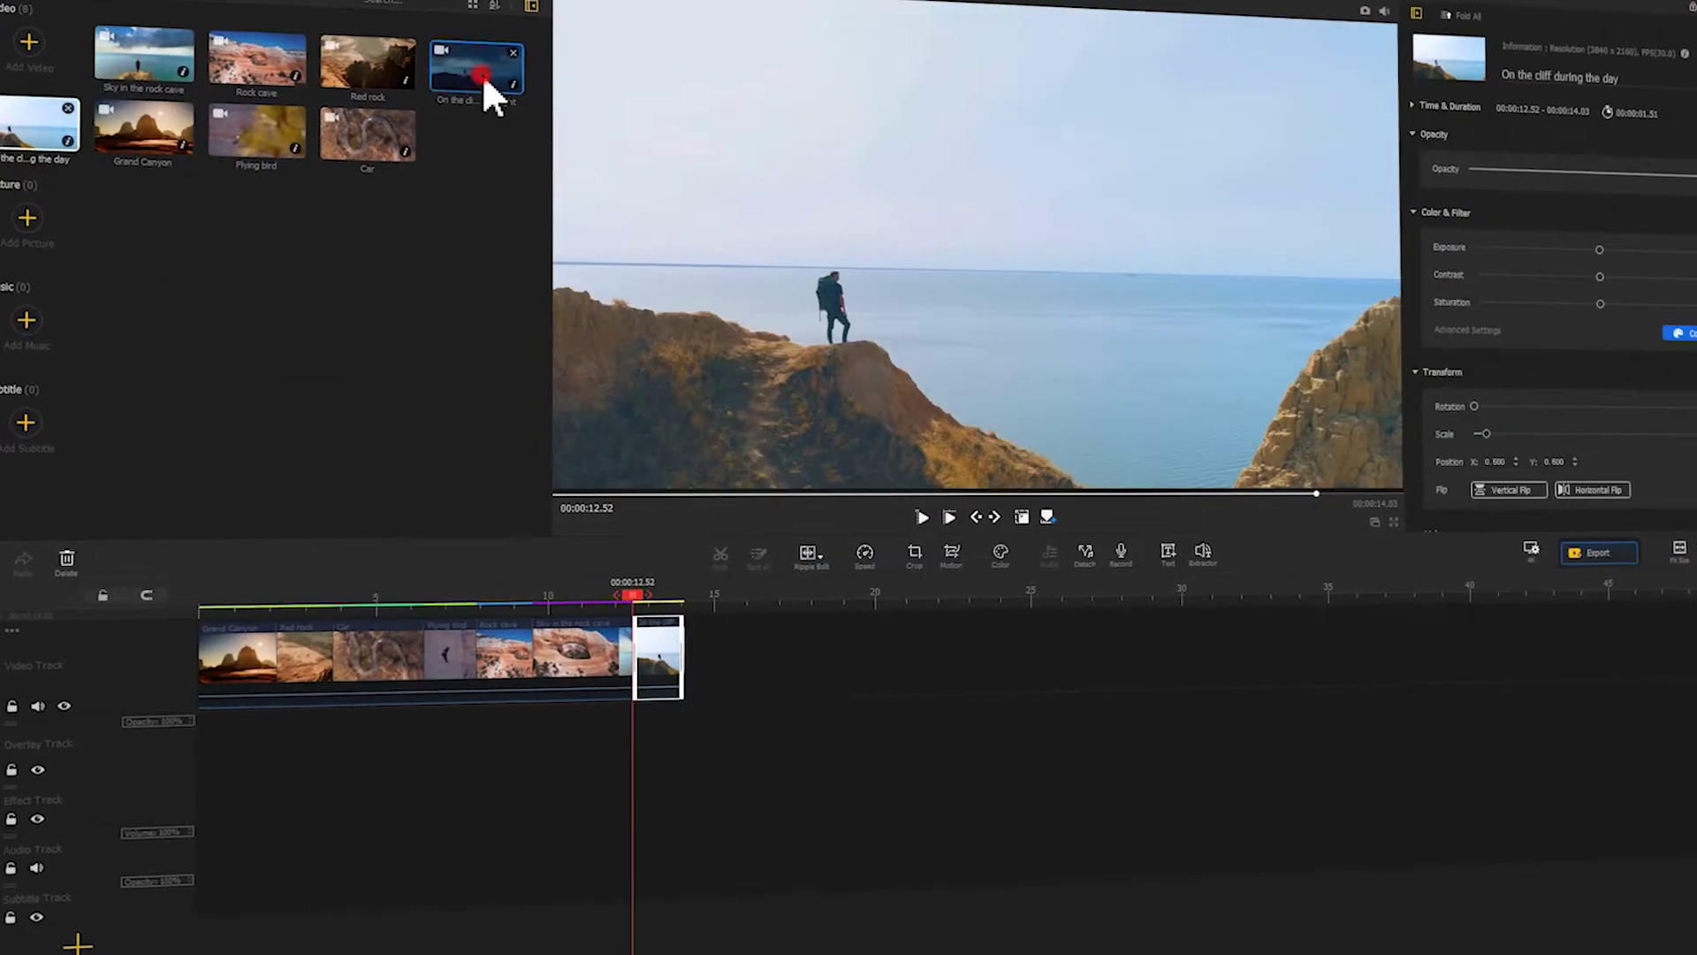
drag(486, 83, 765, 681)
- Return the playhead to the start and select the Grand Canyon clip
click(210, 608)
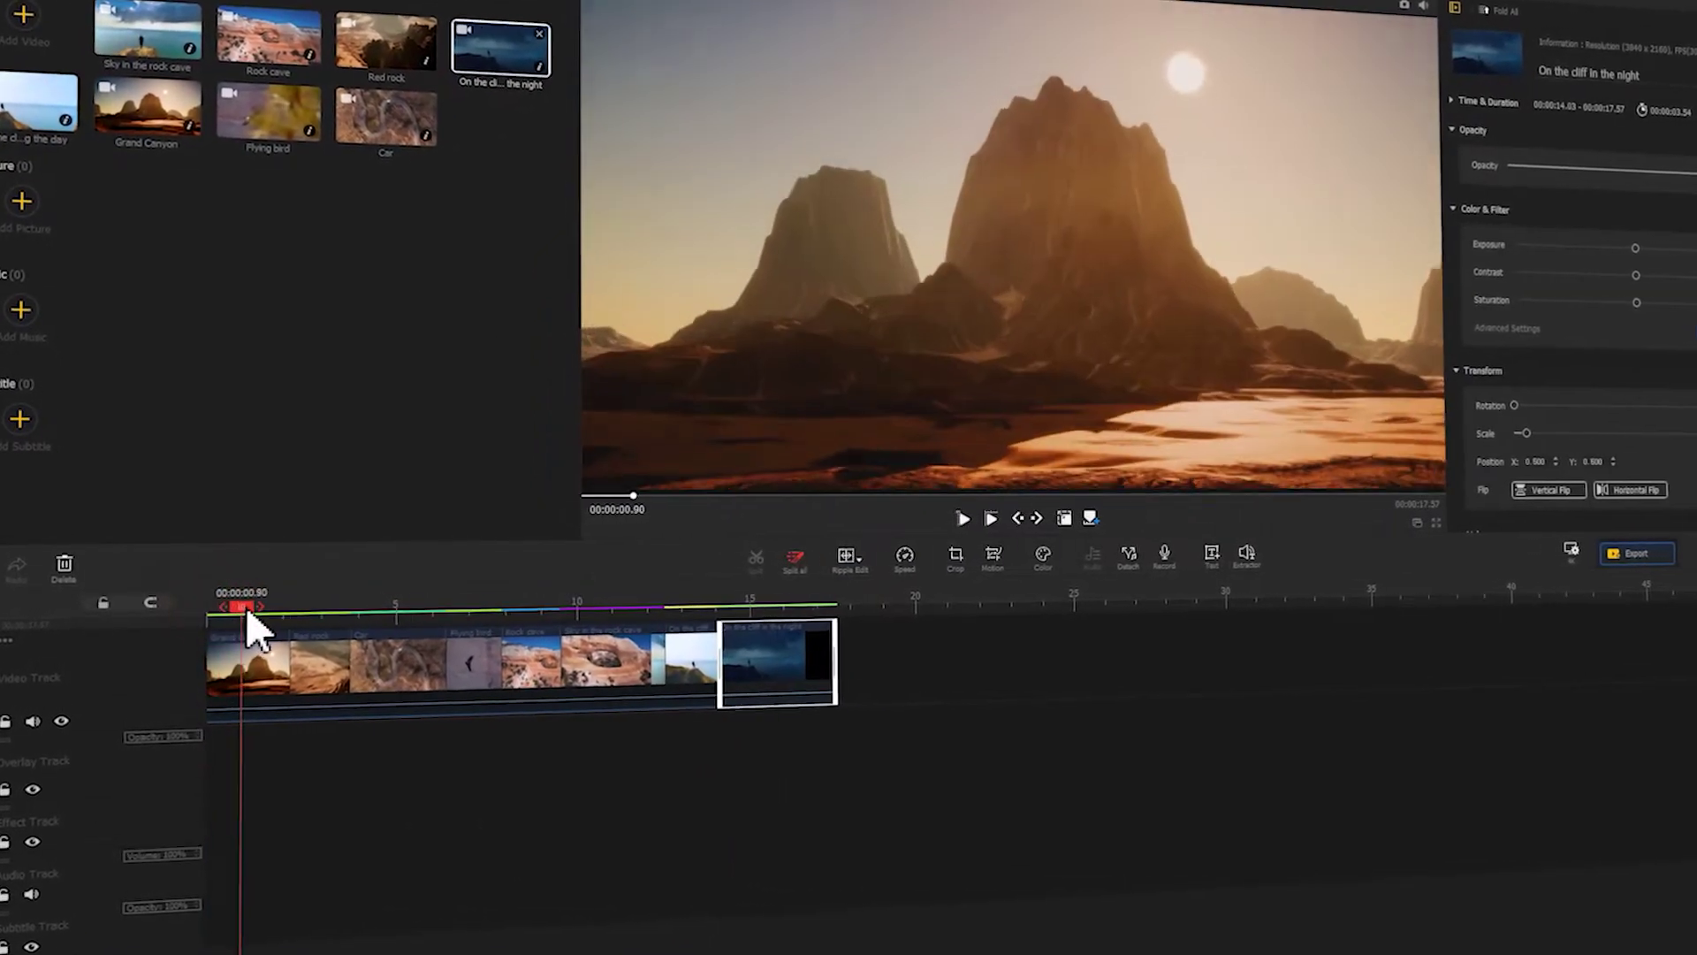
click(254, 647)
click(783, 573)
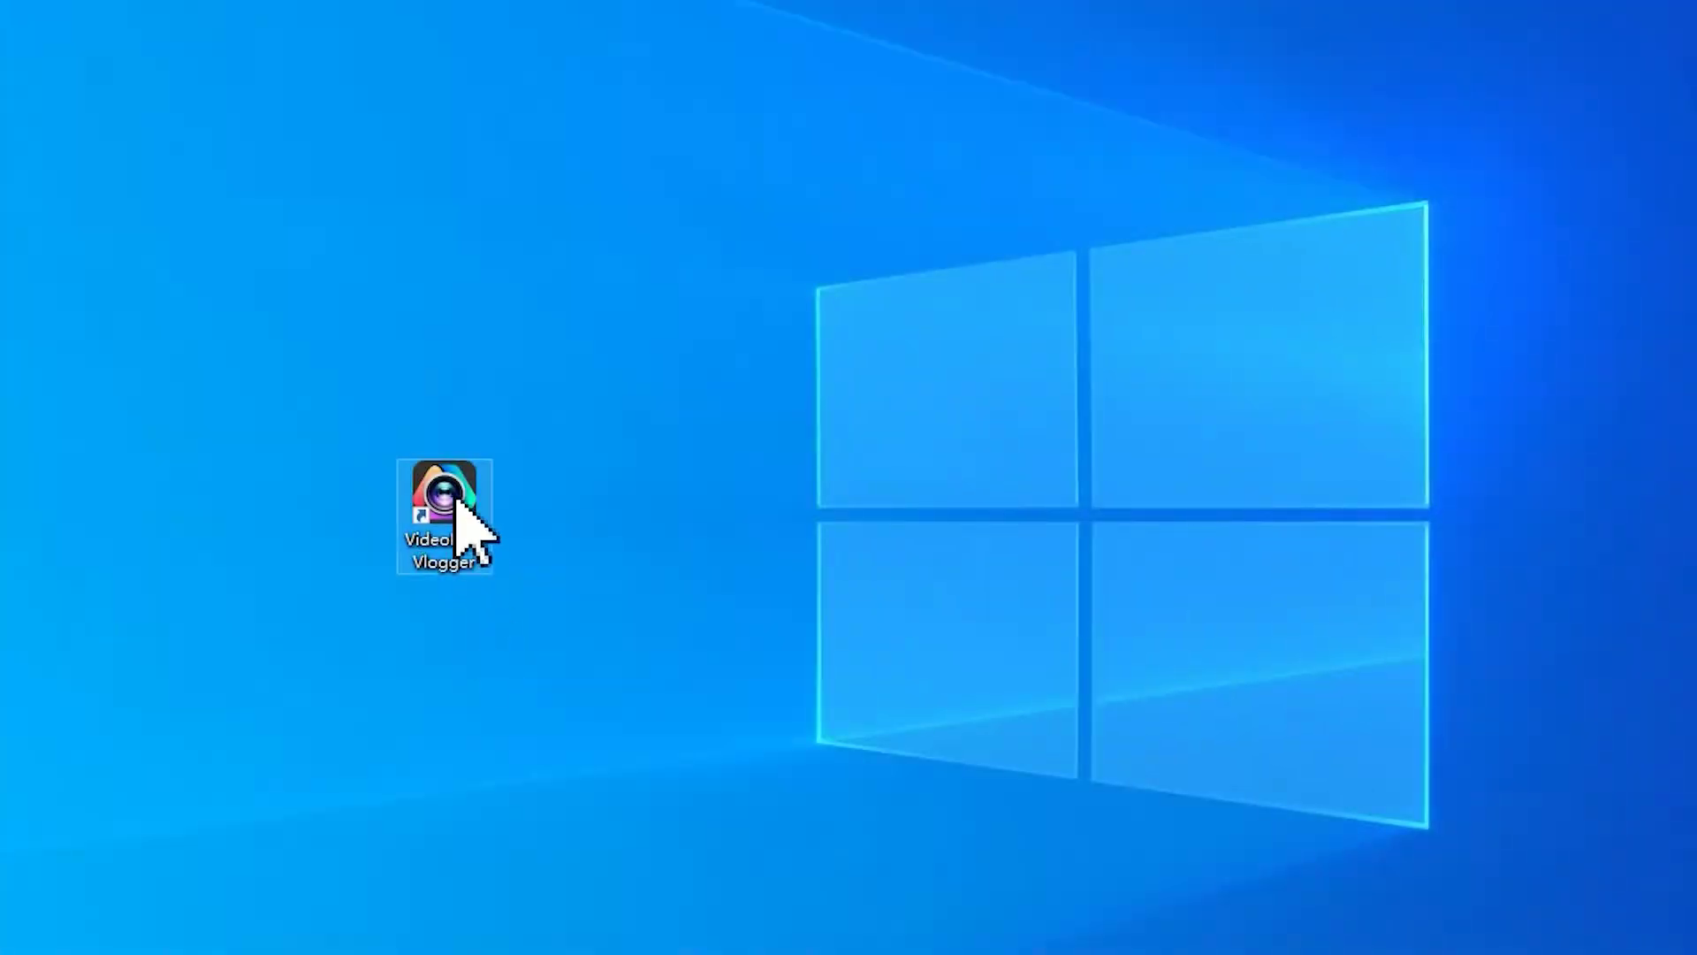
- Launch VideoProc Vlogger and create a new 3840 x 2160, 30 fps project
double_click(445, 508)
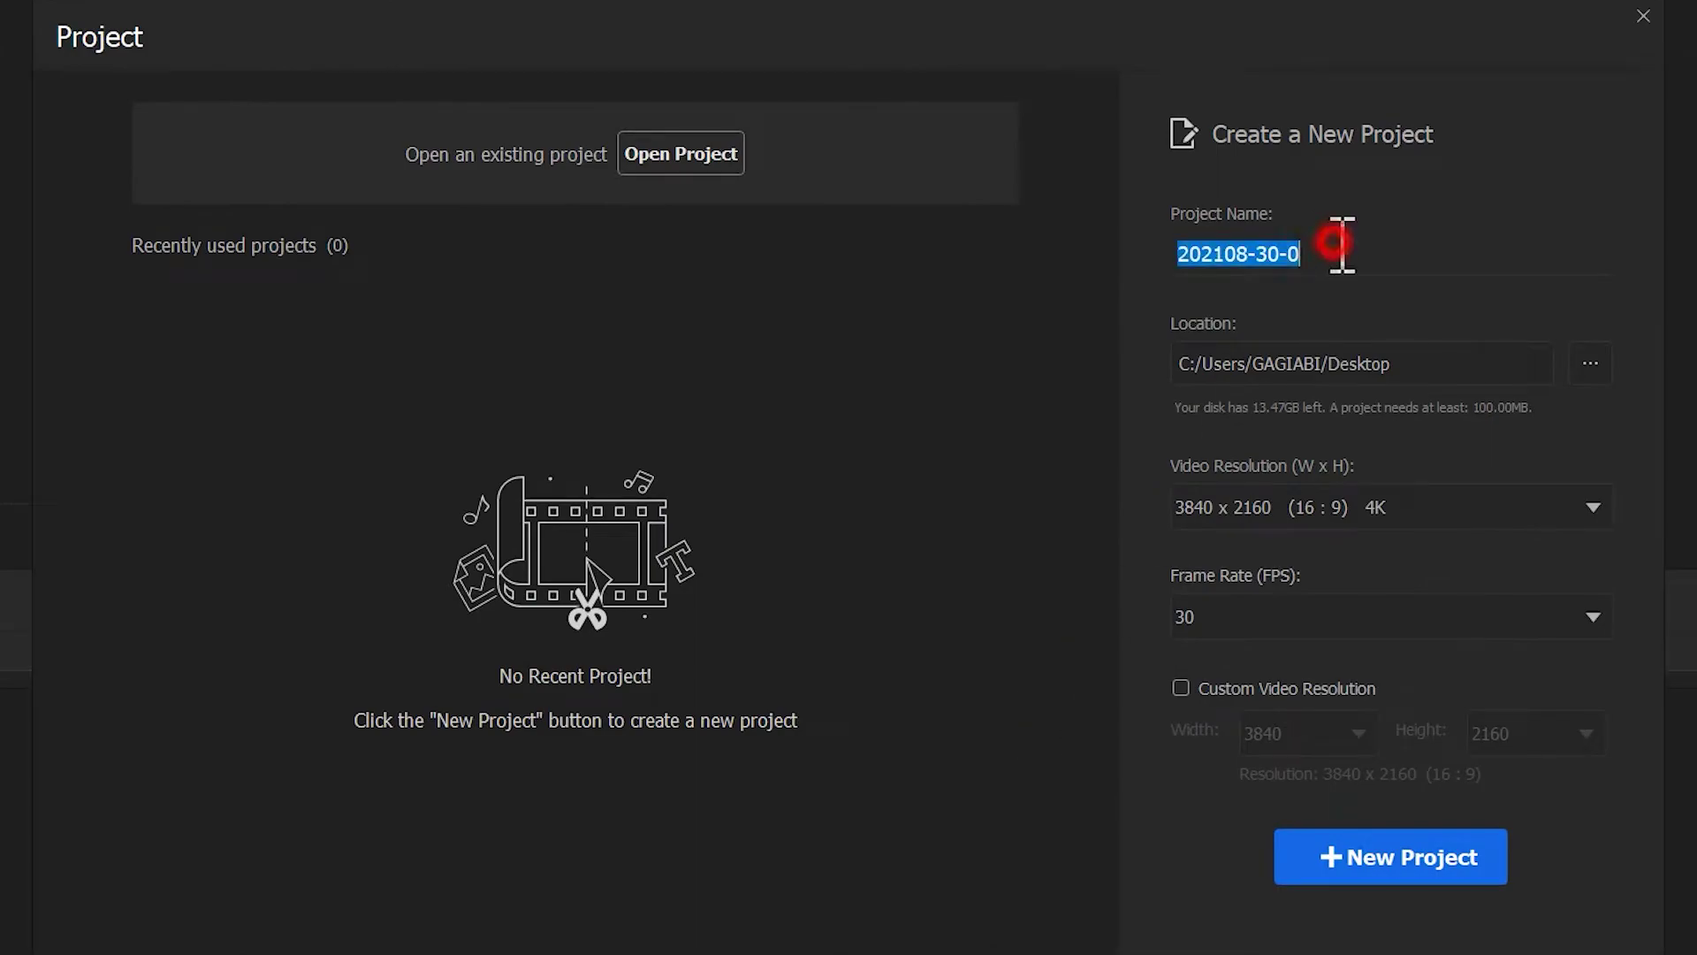
click(1449, 855)
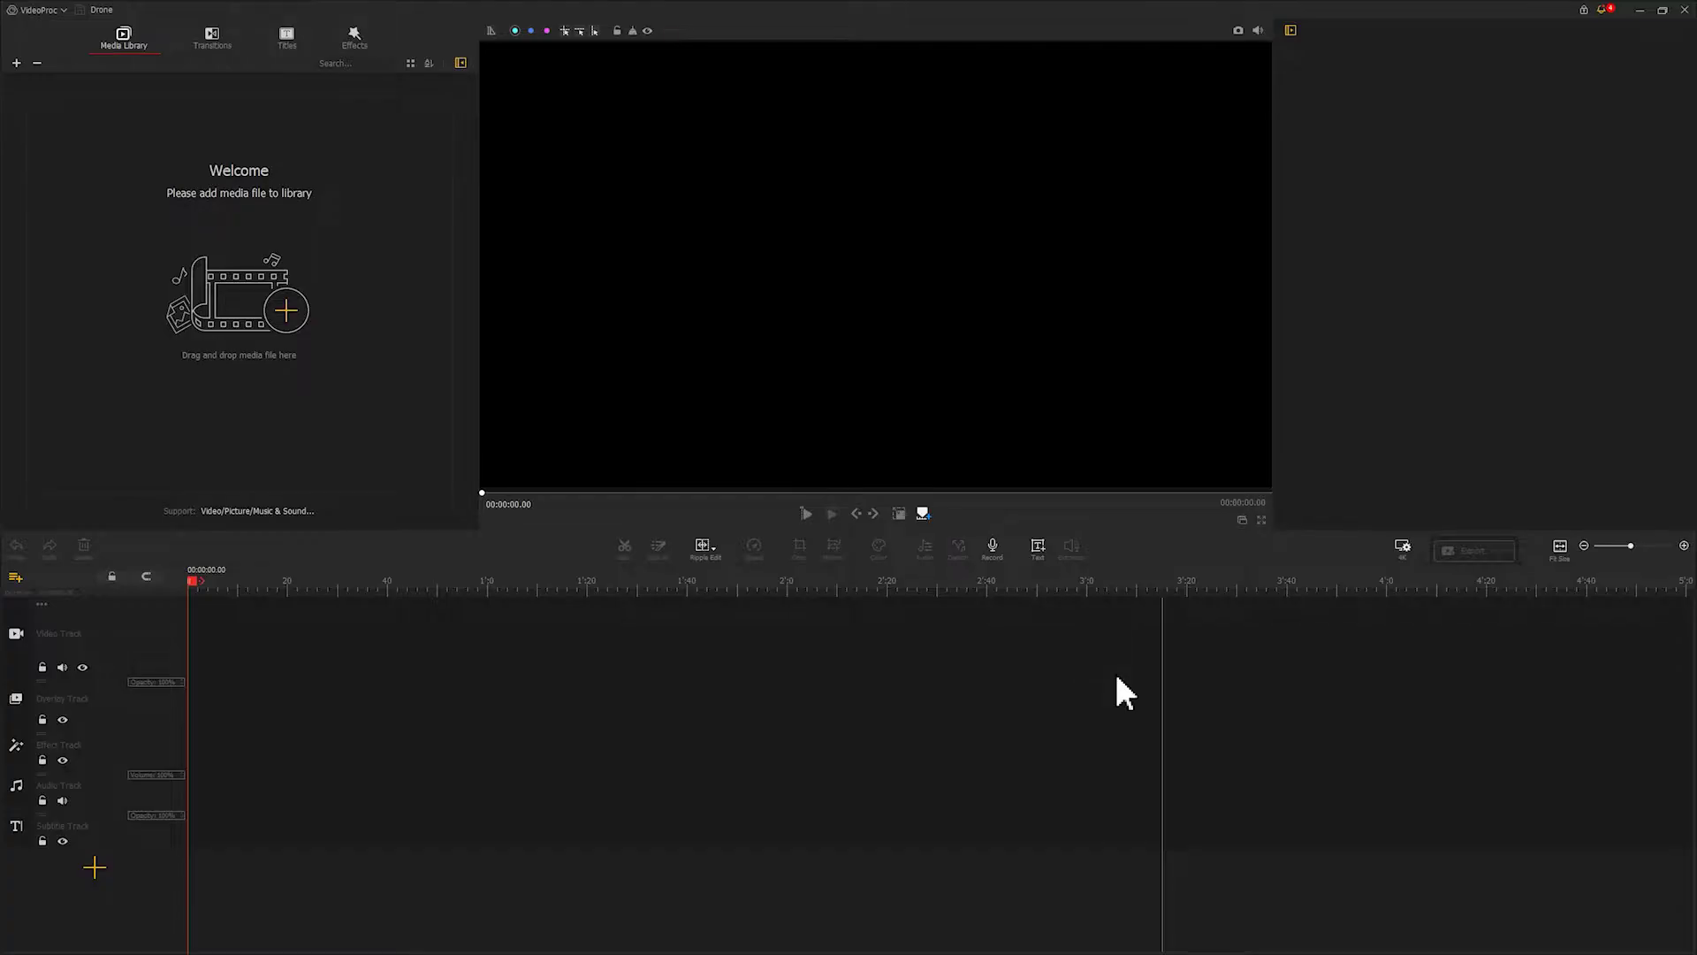
- Import all eight videos from the Drone shots folder into the media library
click(297, 319)
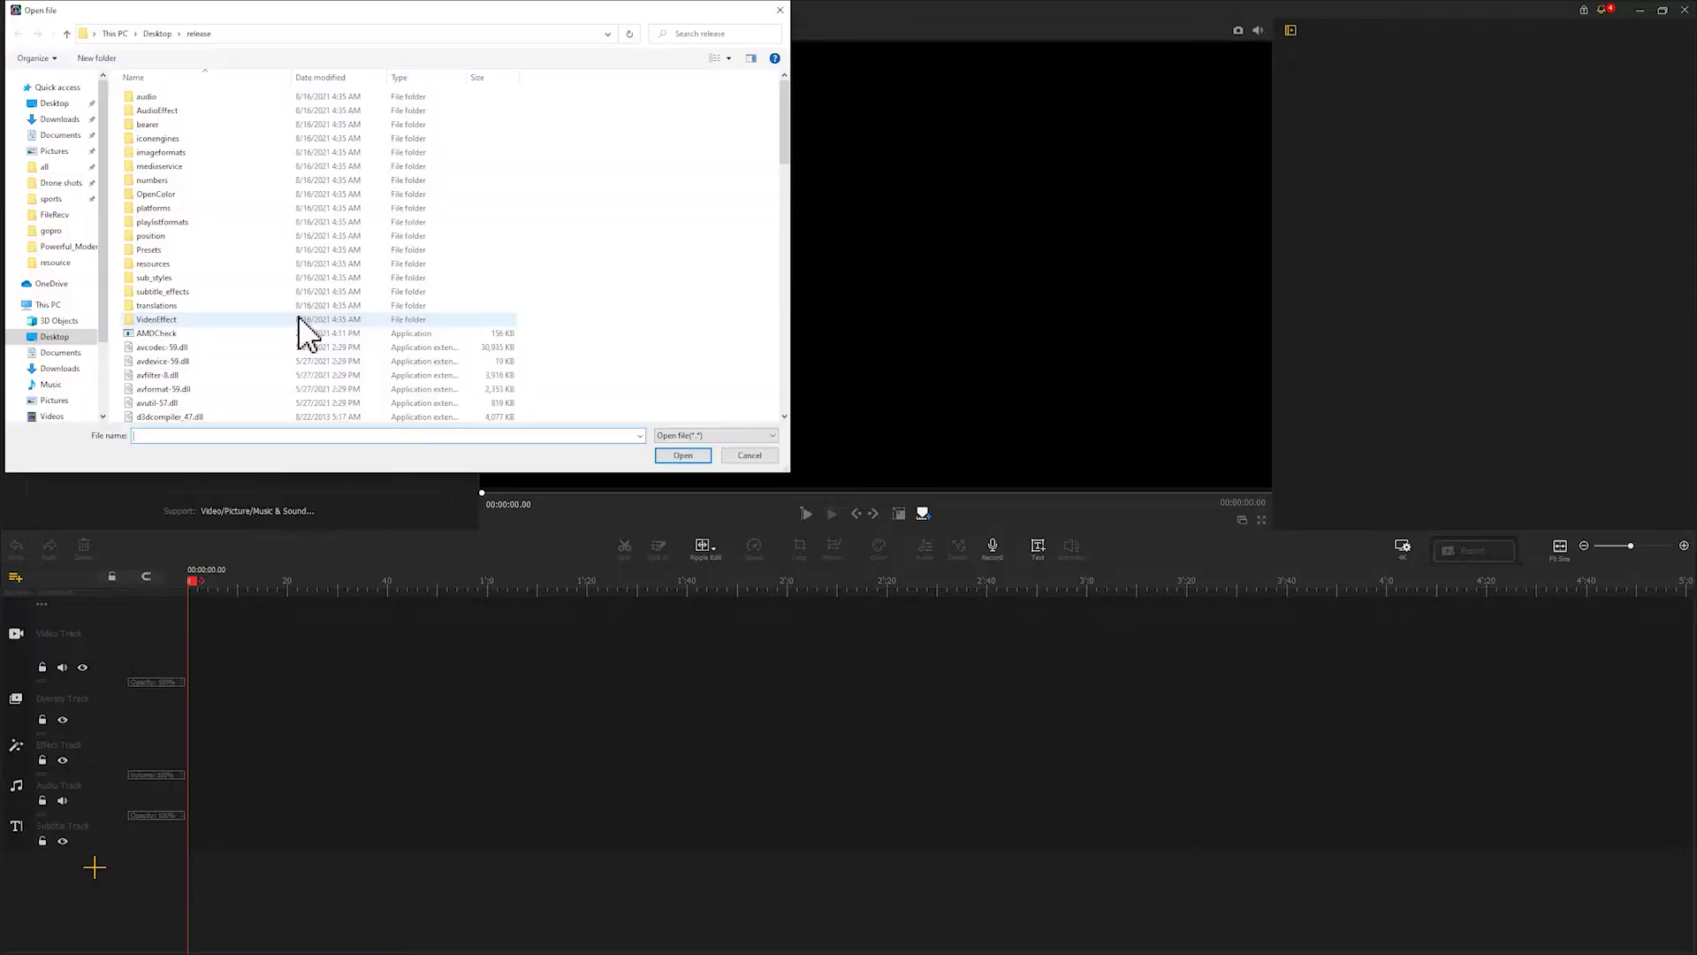
click(60, 183)
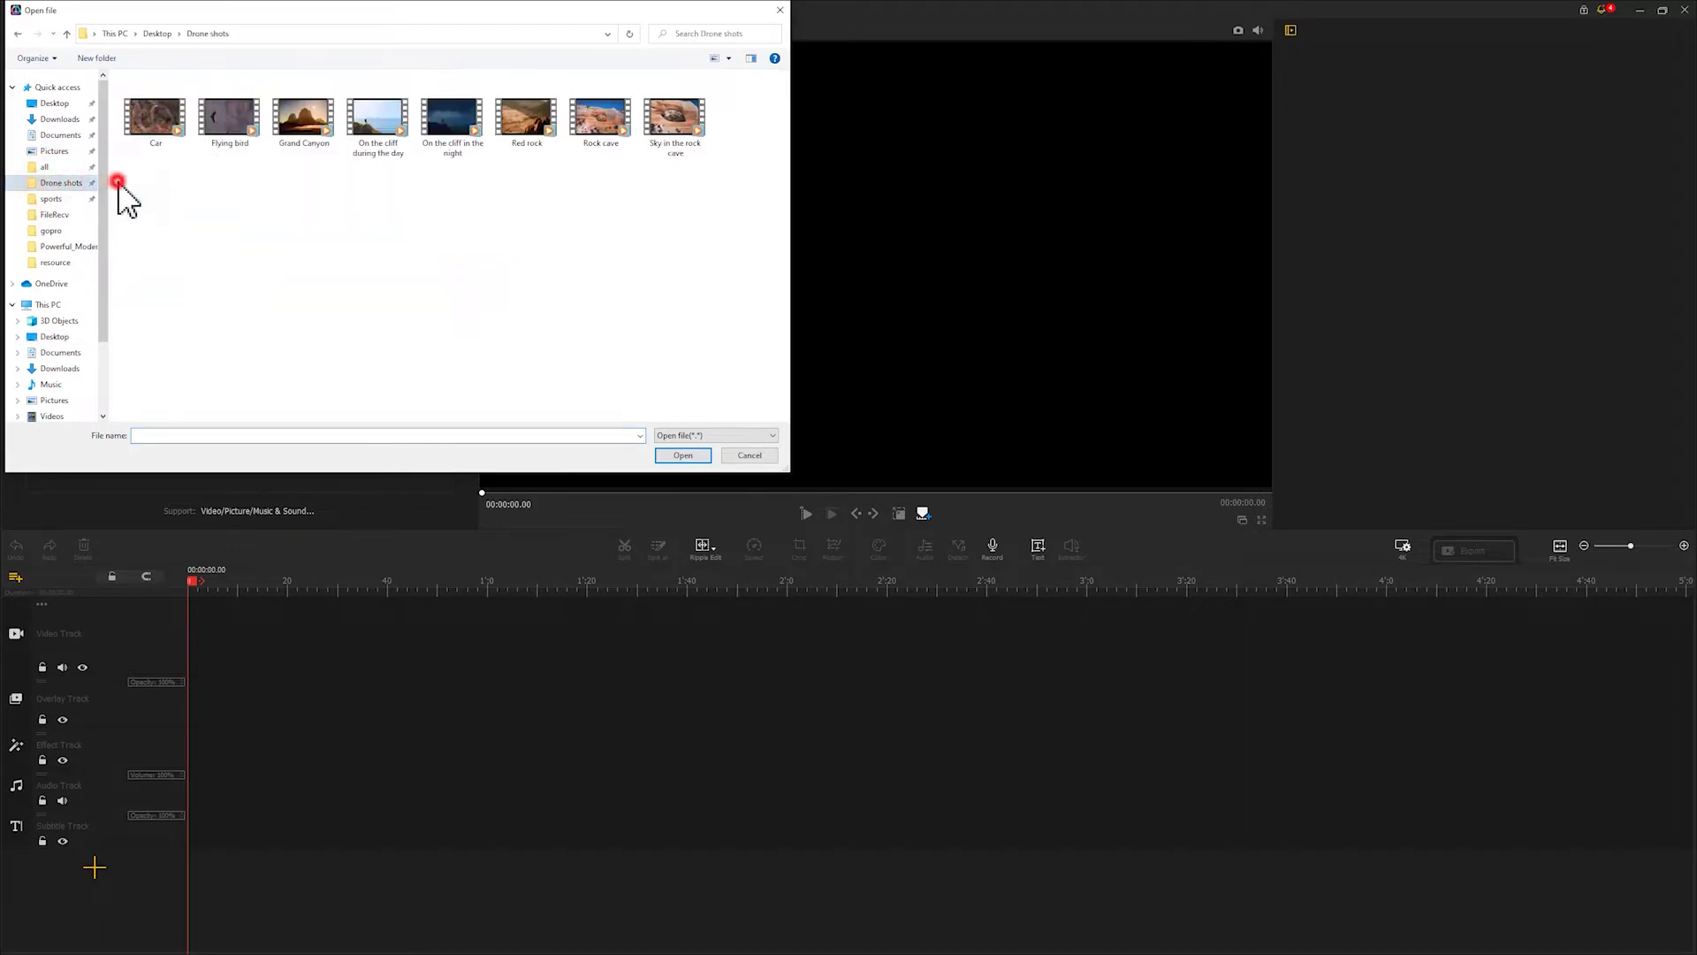
drag(702, 88, 714, 141)
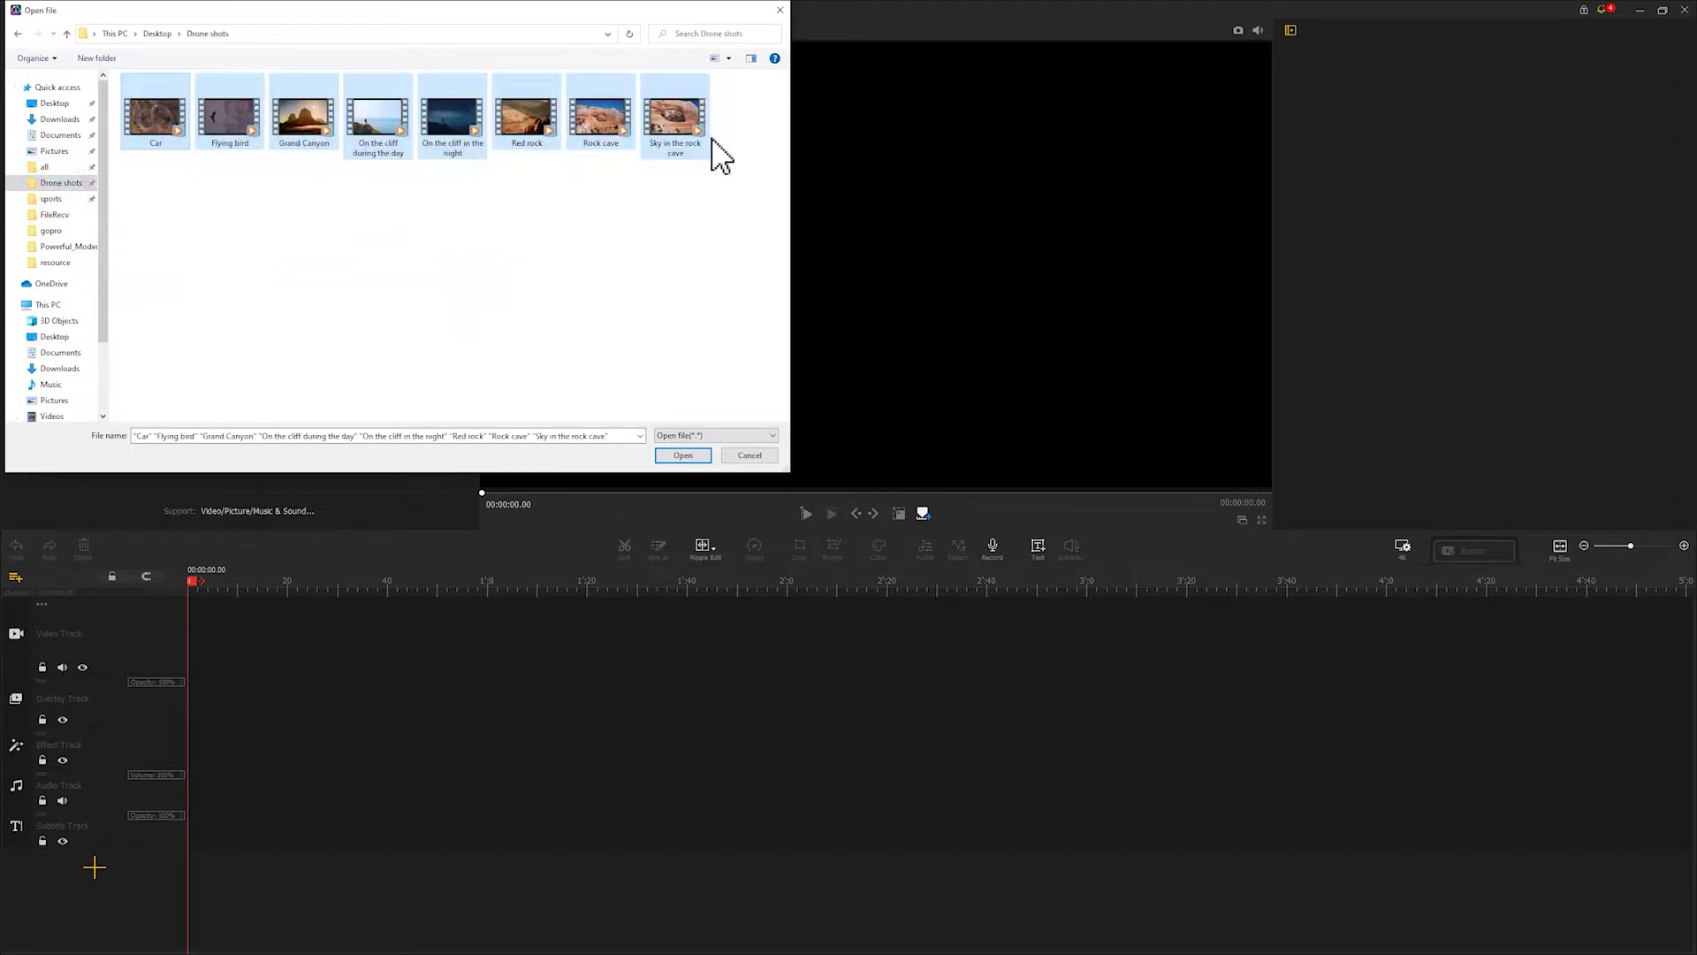
click(682, 455)
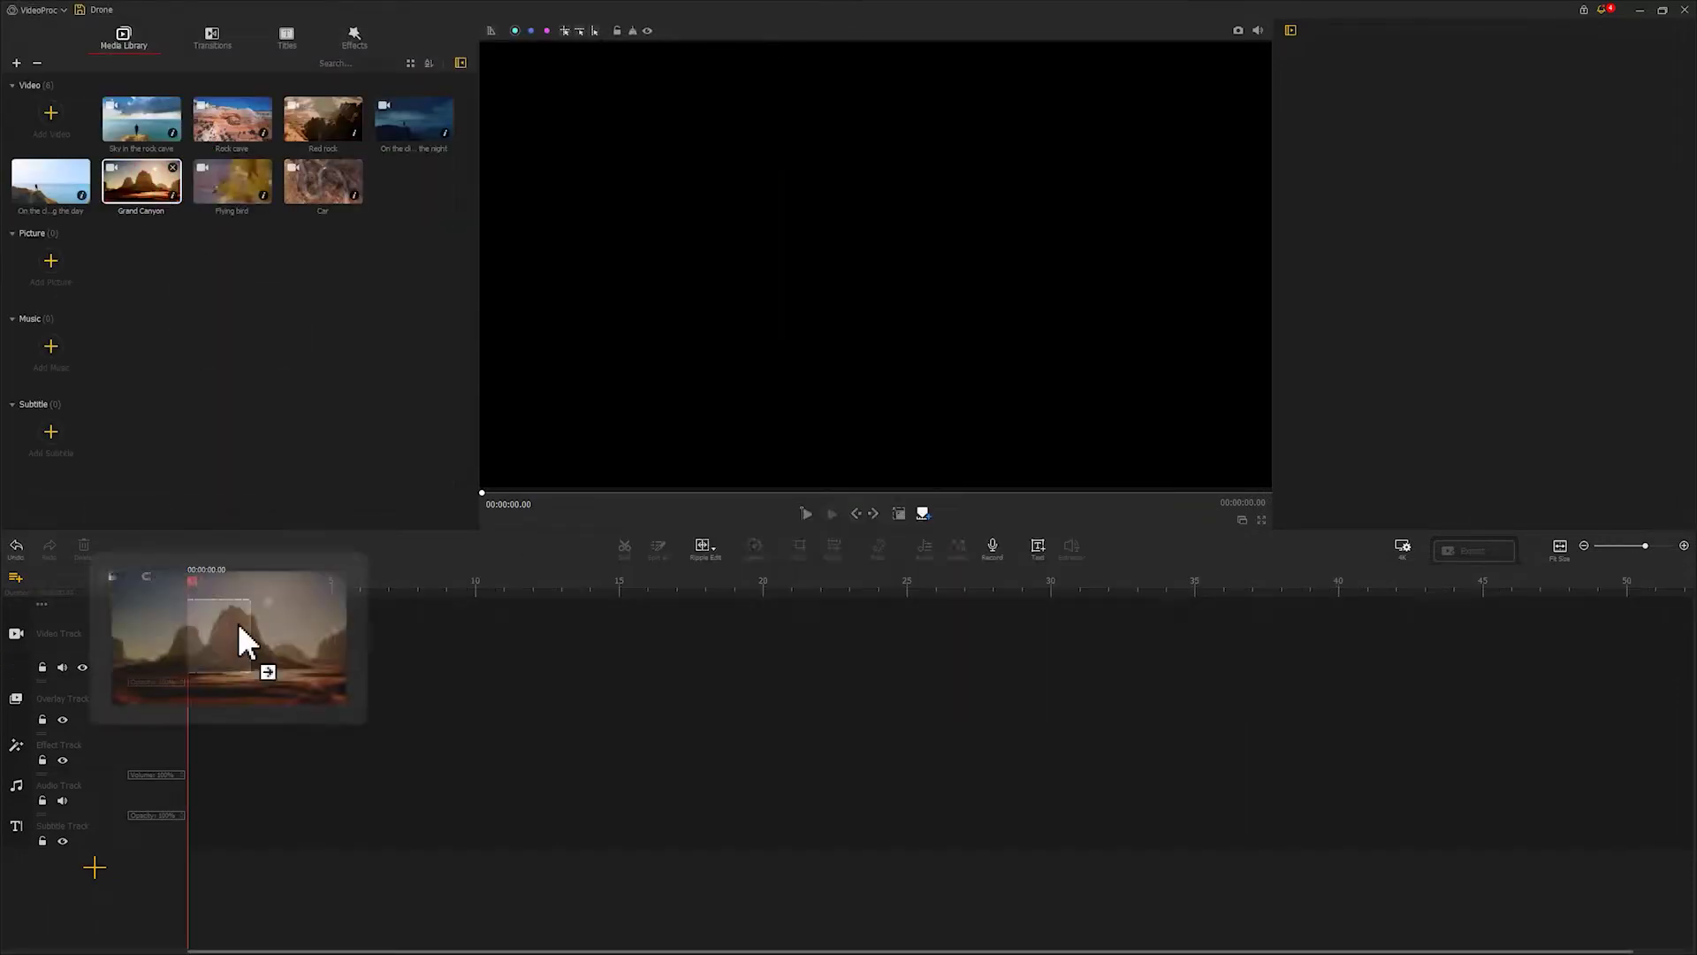
- Line up the clips from Grand Canyon to the daytime cliff on the video track, then scrub into Grand Canyon
mouse_move(243, 637)
mouse_down()
mouse_move(317, 493)
mouse_move(266, 637)
mouse_up()
drag(315, 194, 331, 636)
drag(231, 194, 394, 636)
drag(232, 119, 439, 631)
drag(142, 119, 576, 618)
drag(50, 181, 583, 634)
drag(414, 119, 643, 663)
drag(194, 579, 226, 581)
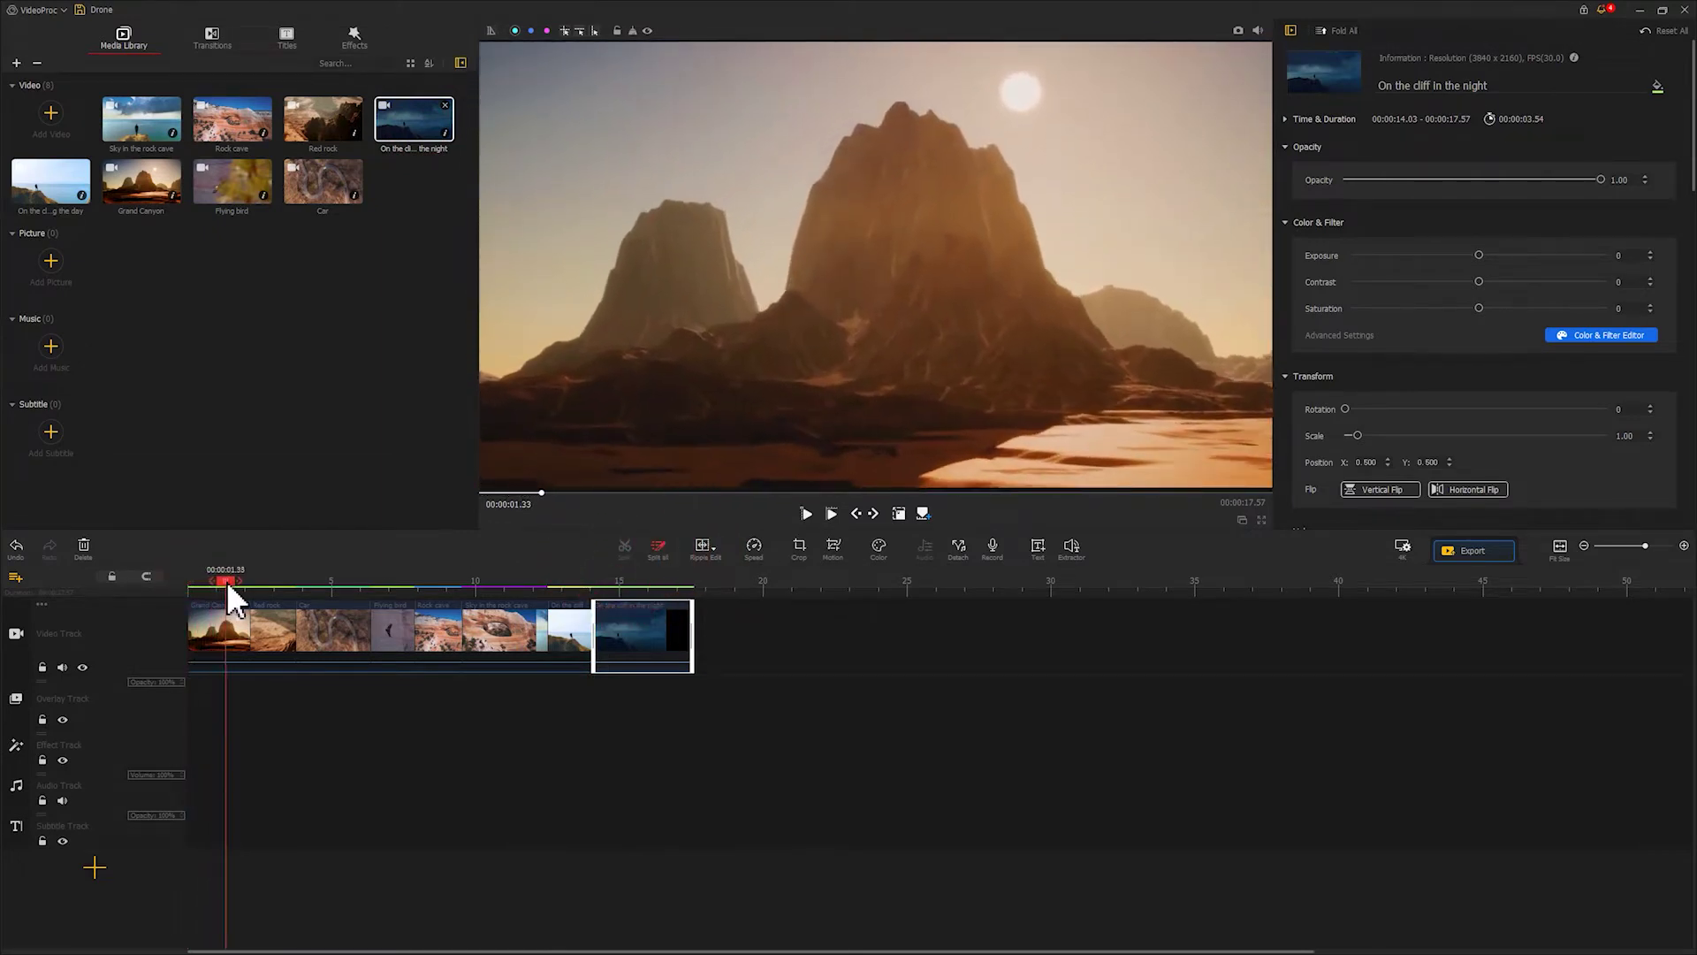
- Split Grand Canyon at 00:00:01.33, remove the trailing piece, and open the Add Music picker
click(224, 613)
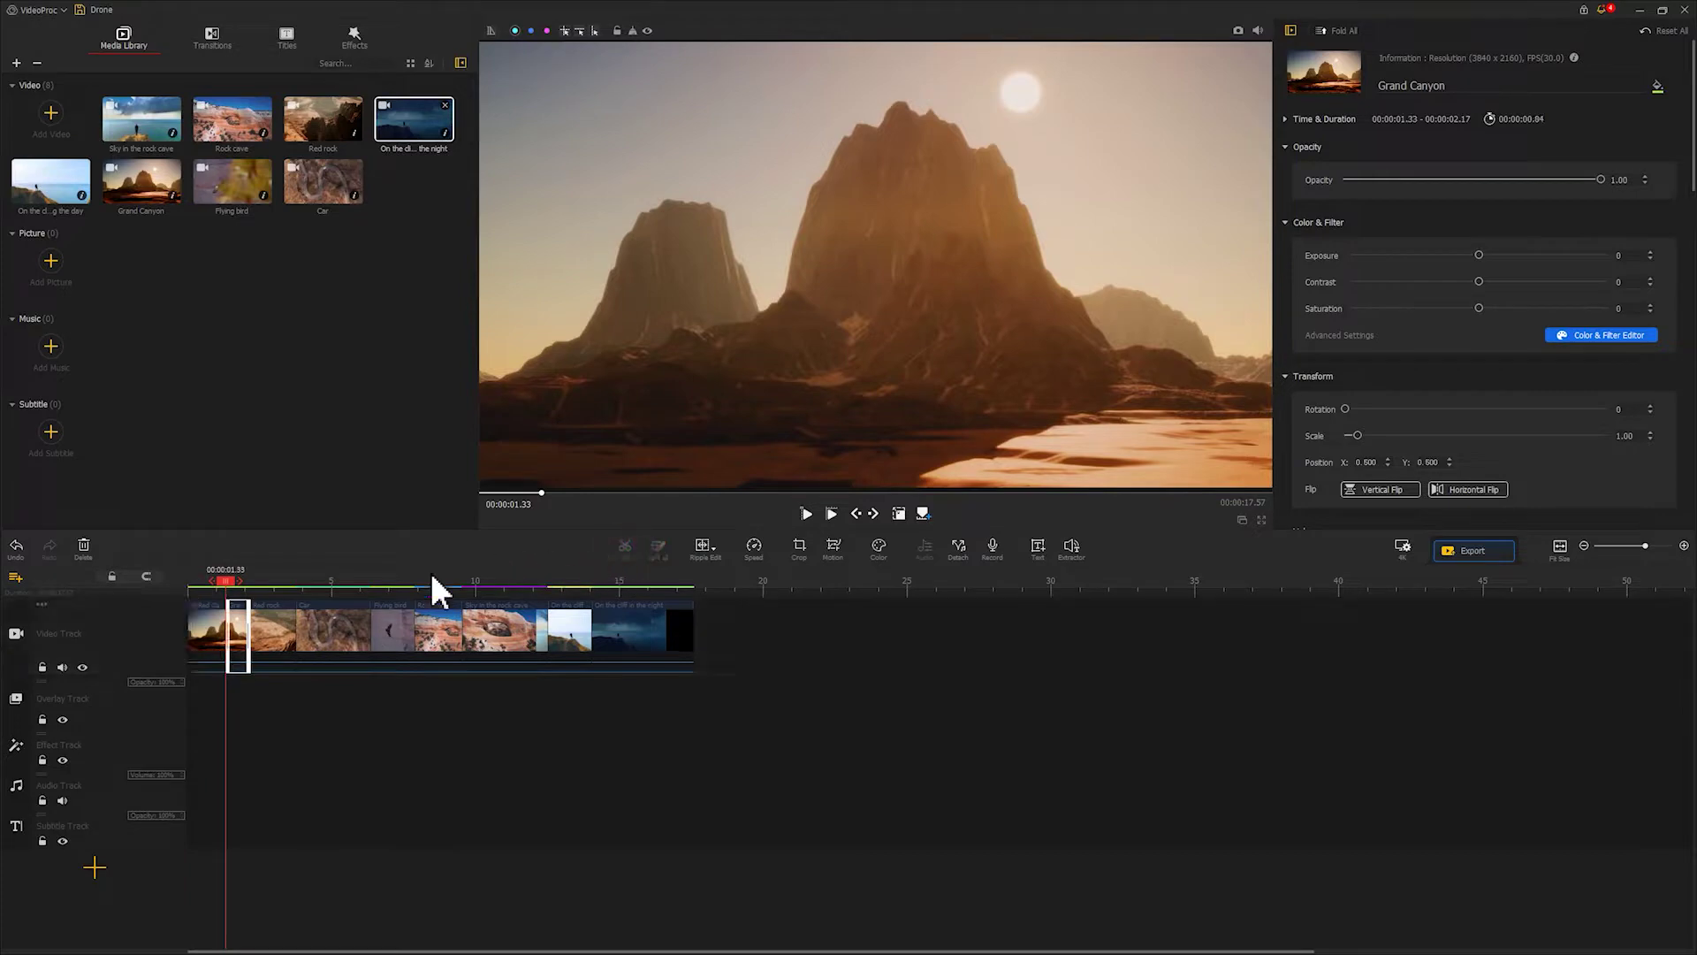
click(243, 637)
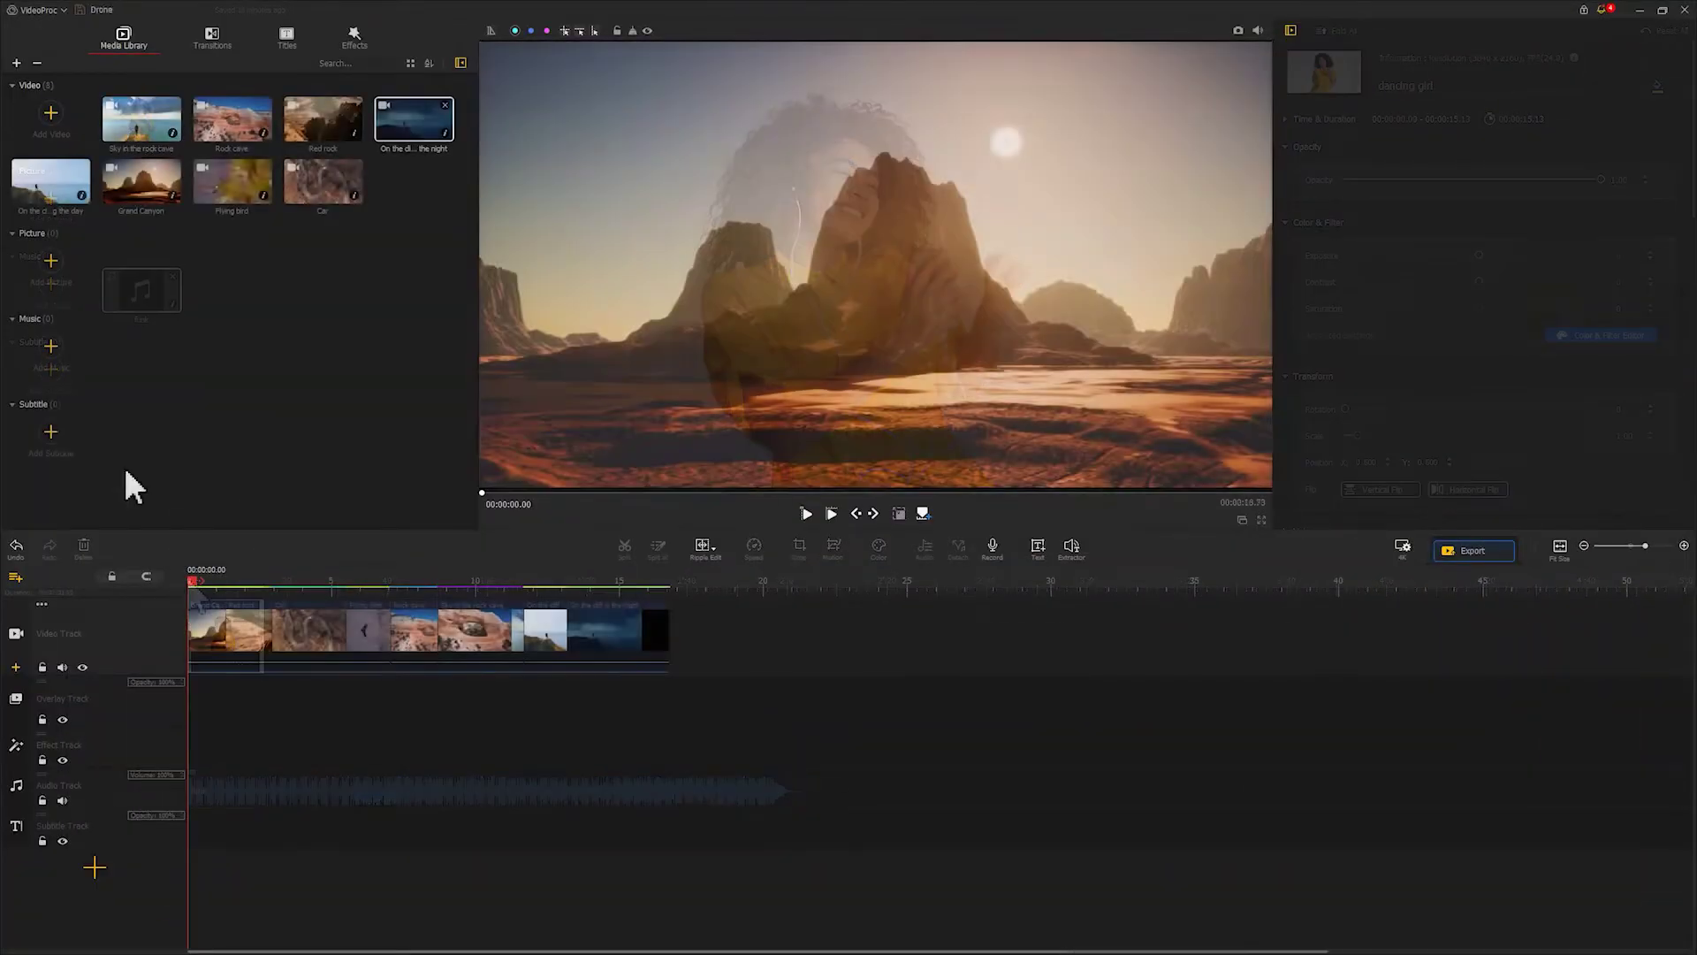
click(51, 346)
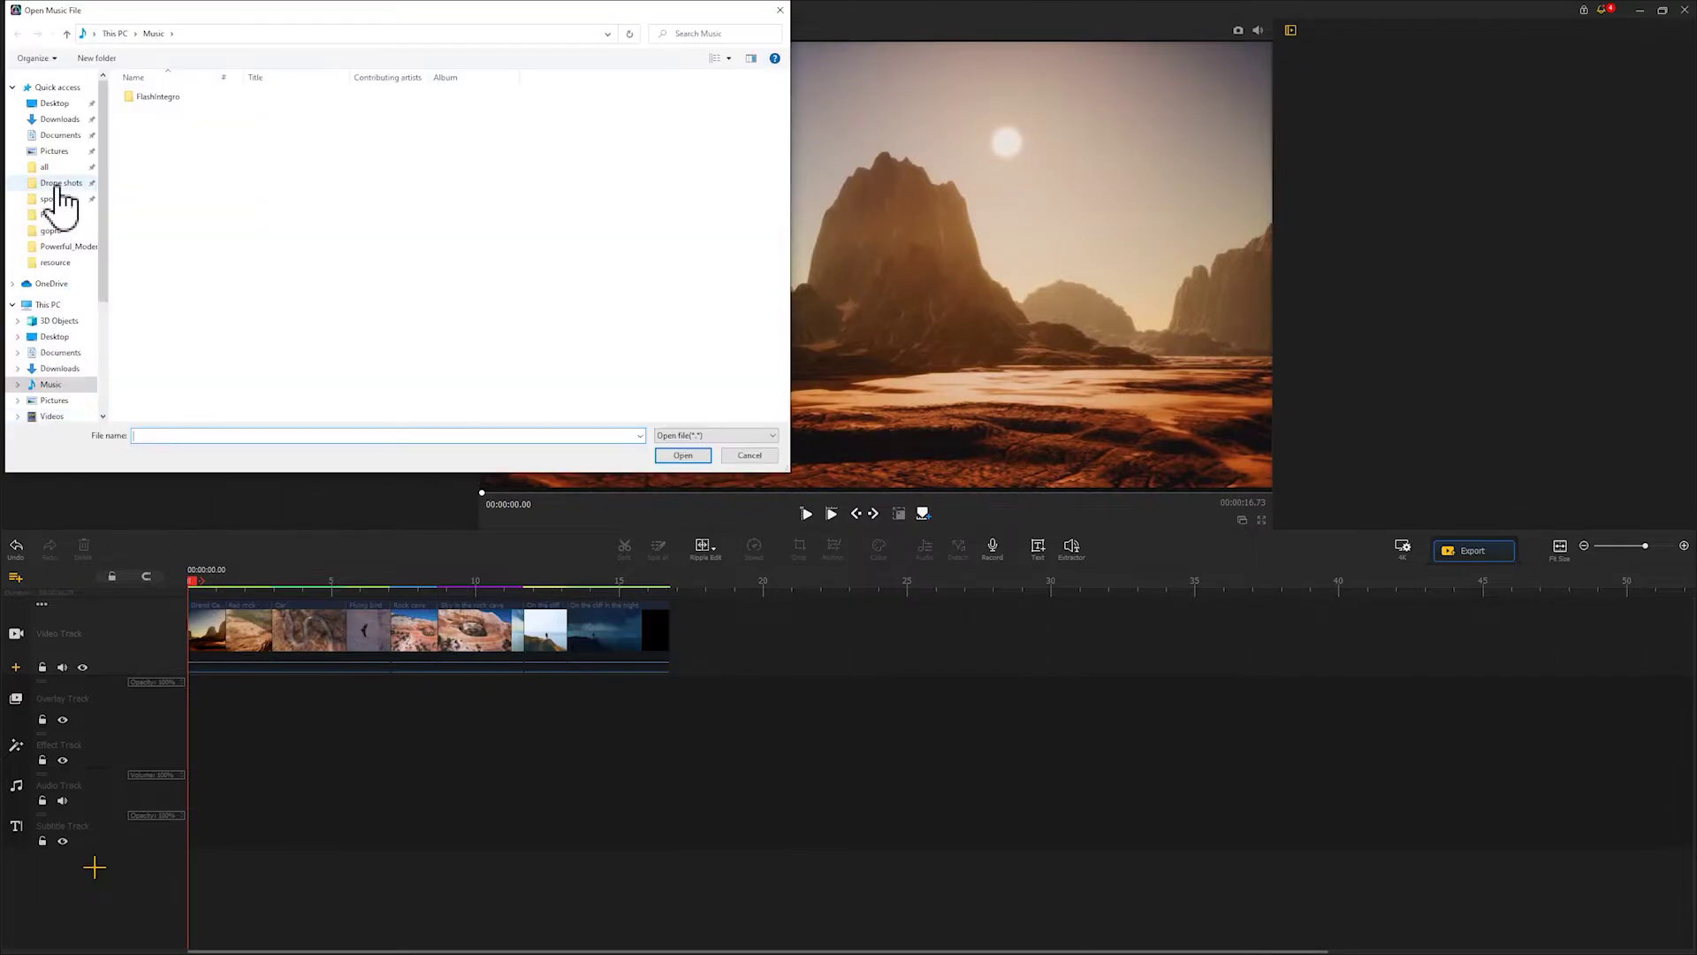
- Import the music file and place it on the audio track beneath the drone clips
click(707, 455)
drag(124, 370, 200, 790)
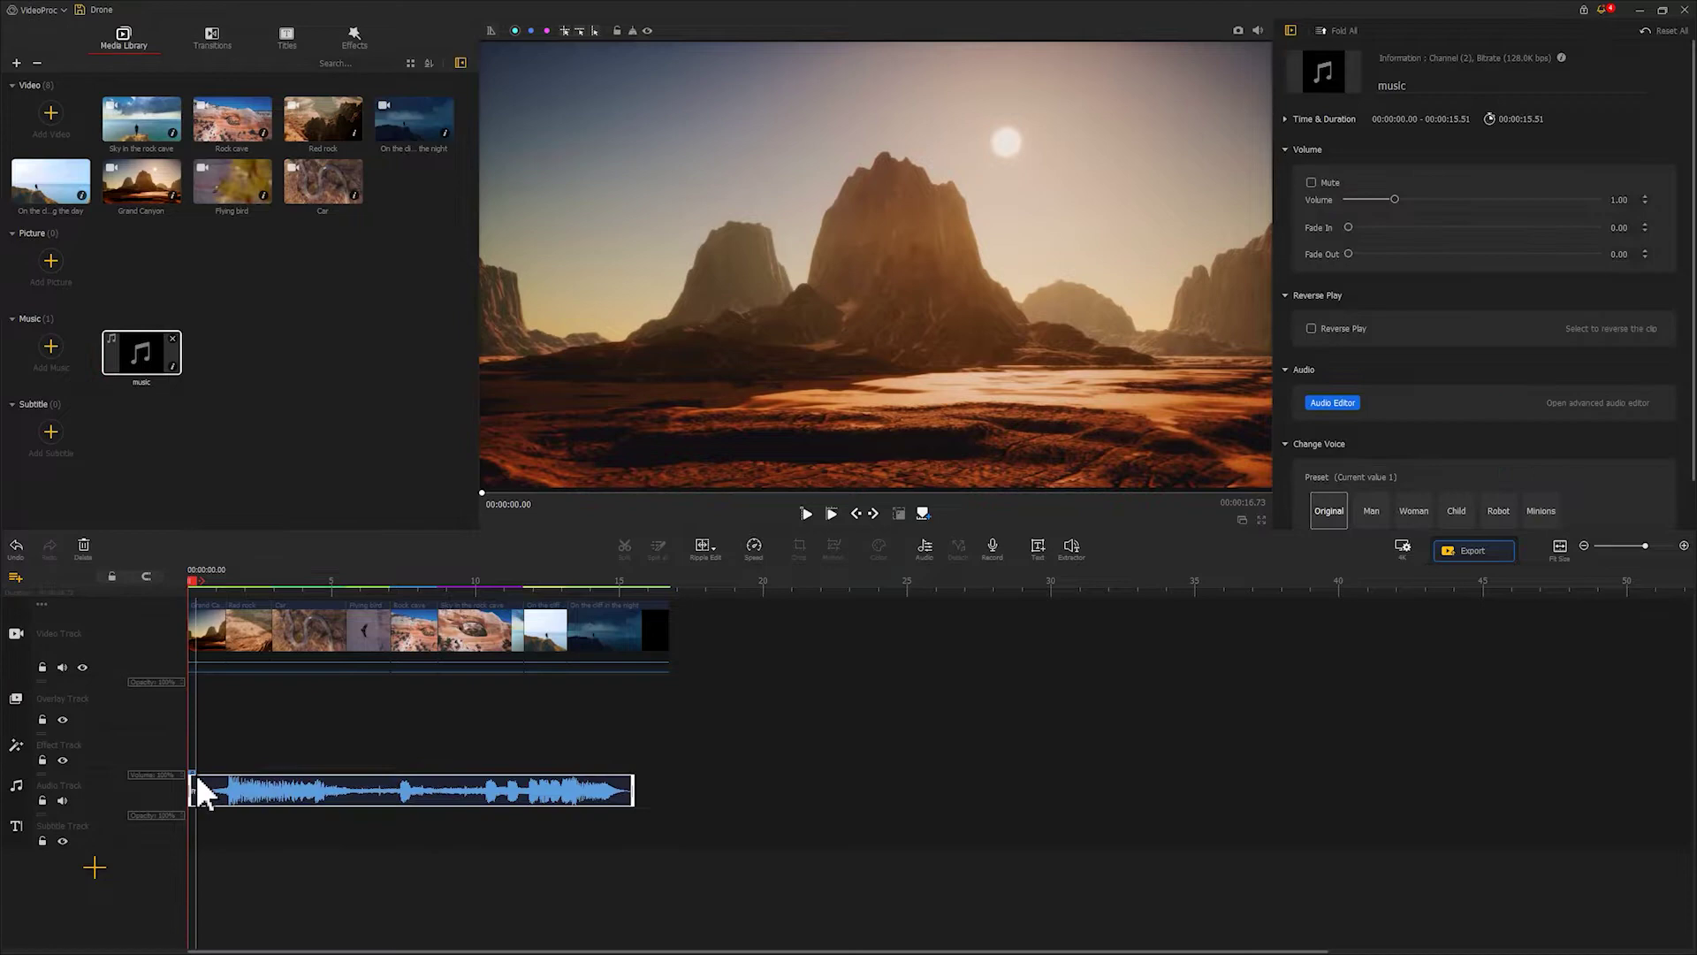
click(209, 789)
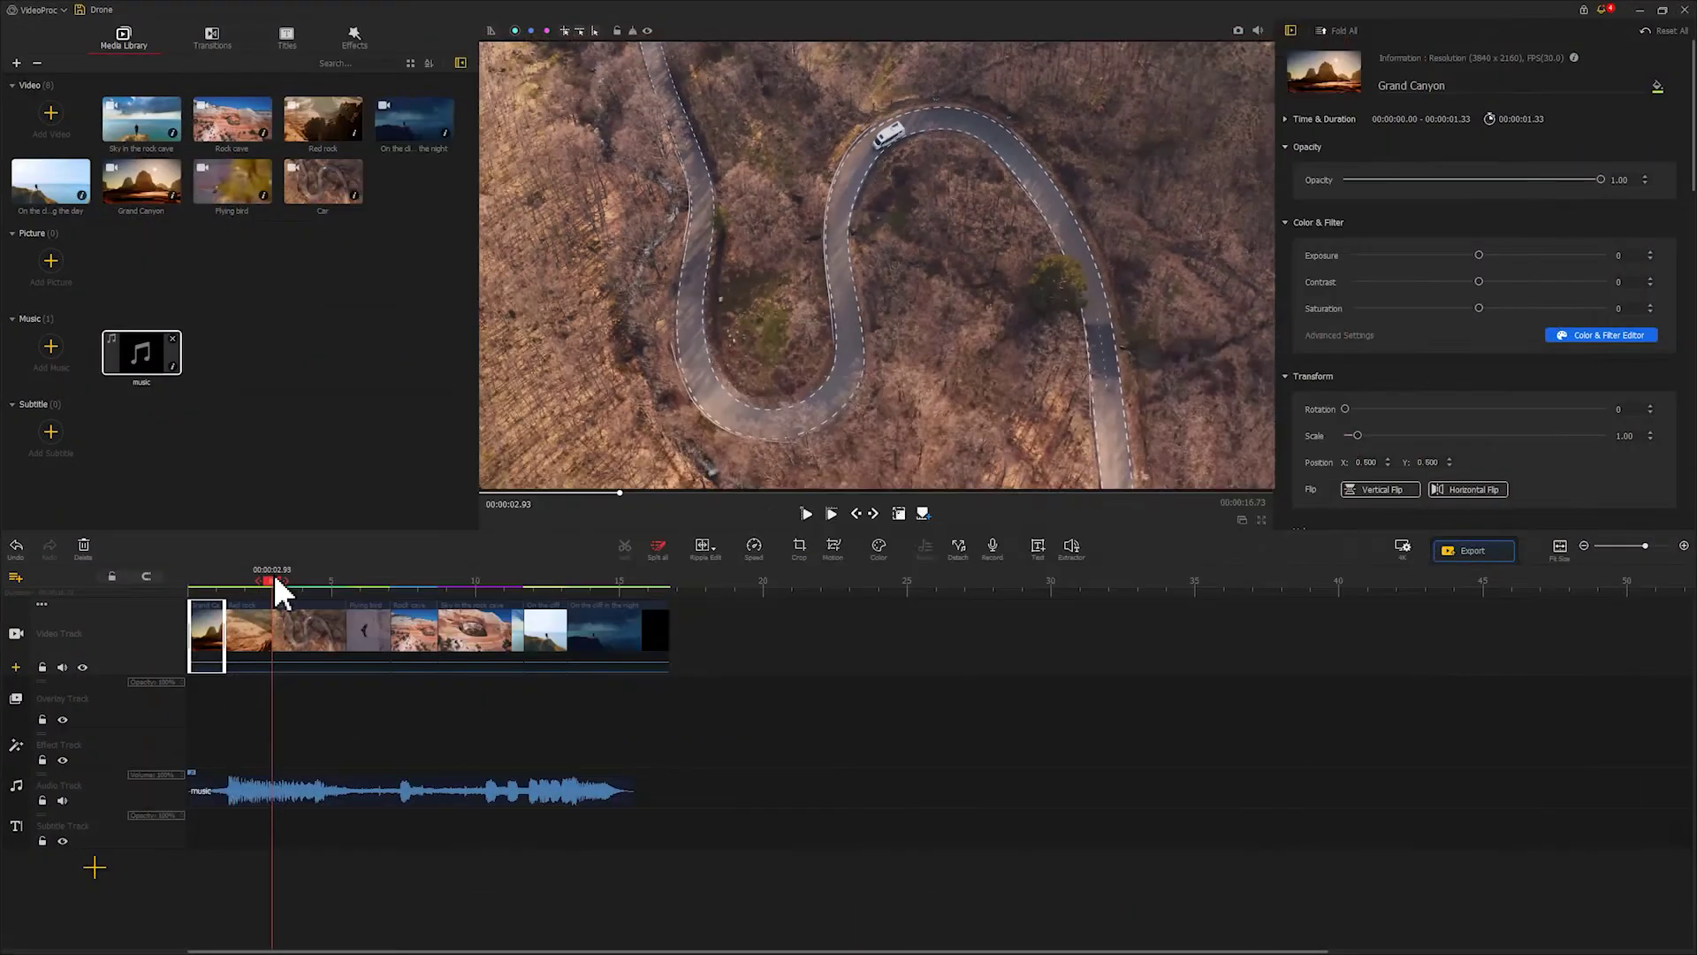
- Select the Car clip and open its Color & Filter Editor
click(292, 627)
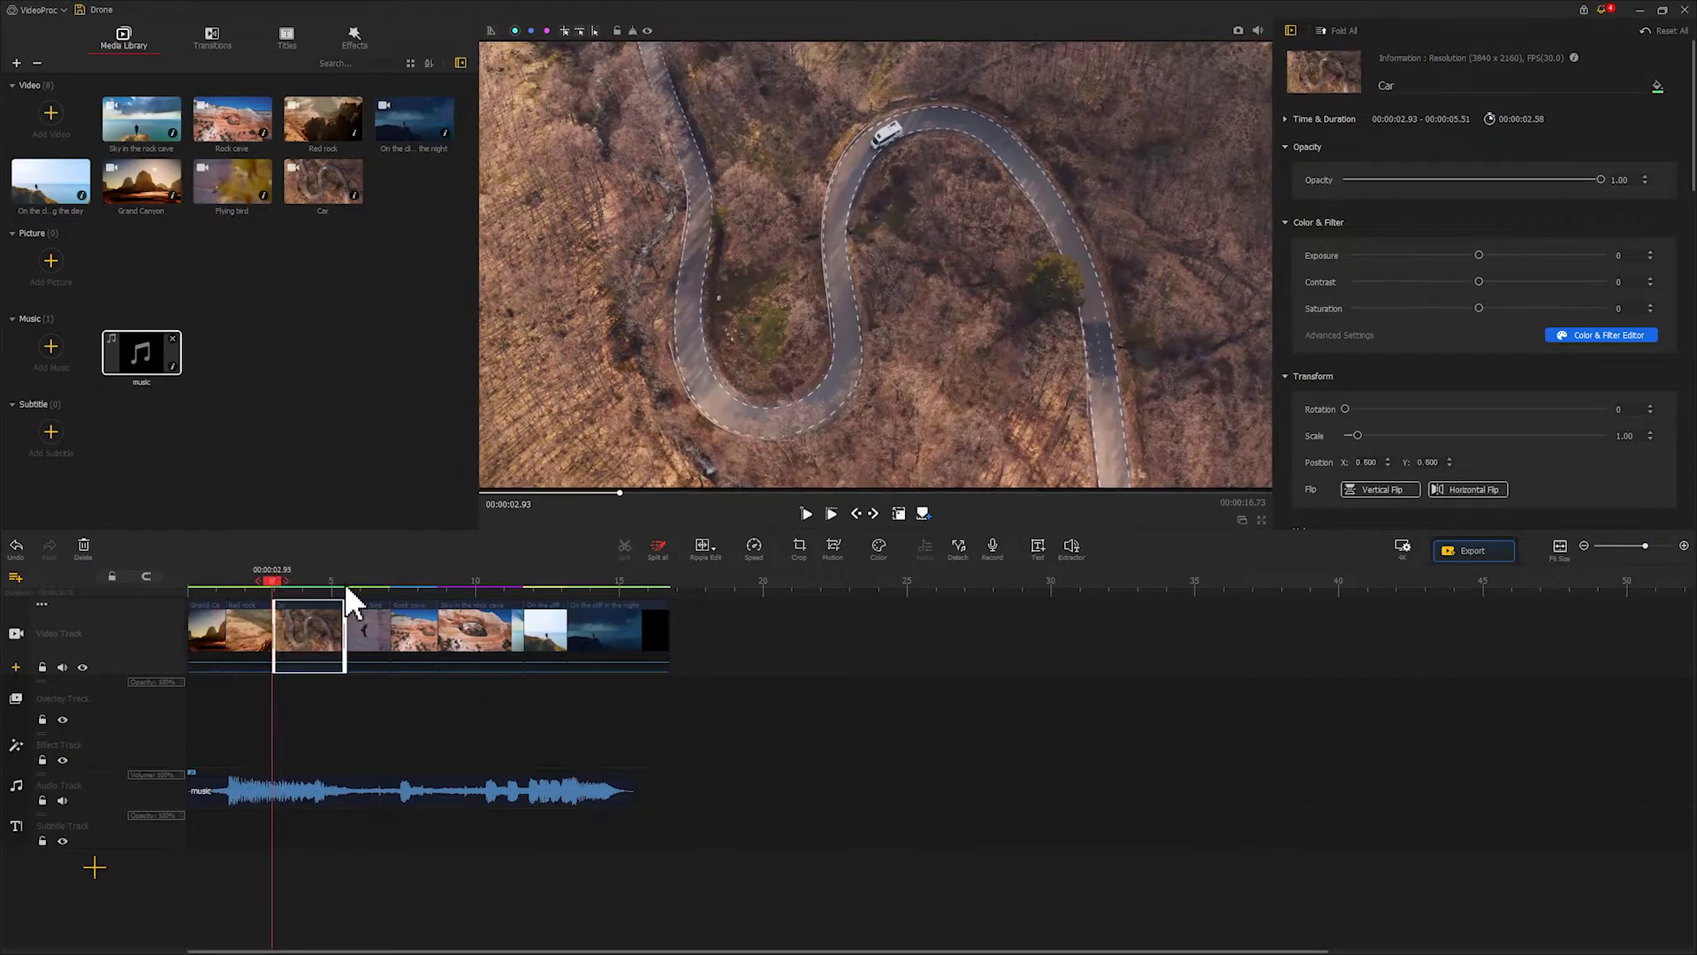
click(878, 548)
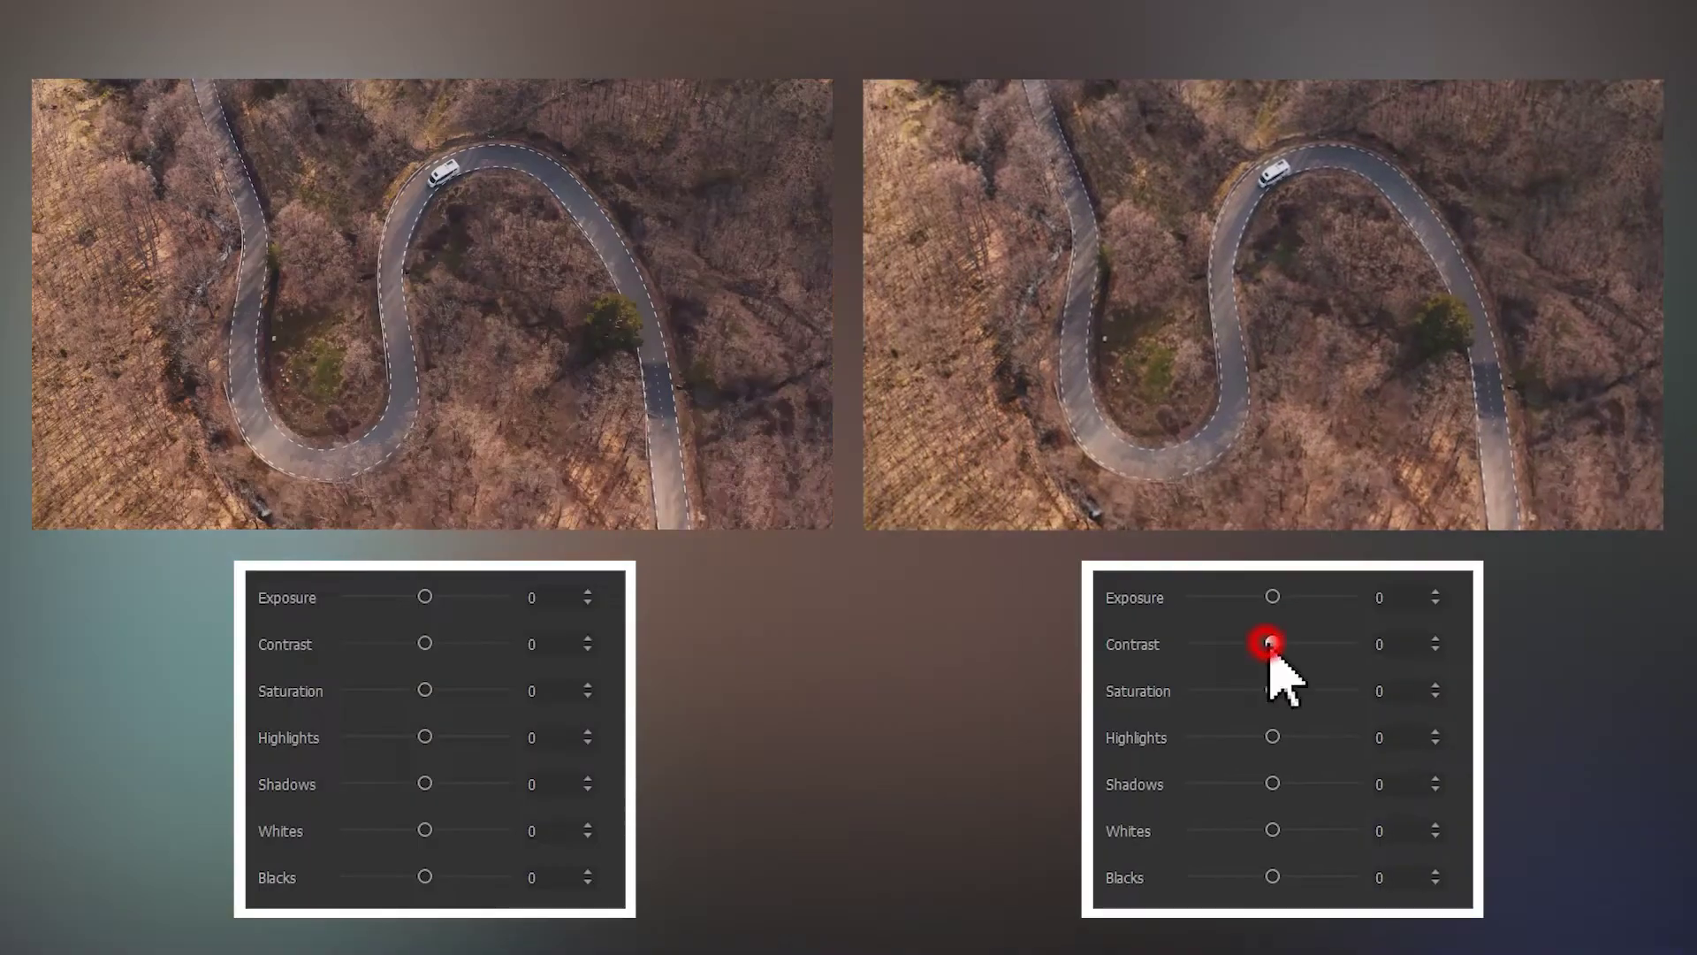
- Set the Car clip to Exposure 7, Contrast 27, Saturation 10 and Blacks -15
drag(1269, 644, 1289, 644)
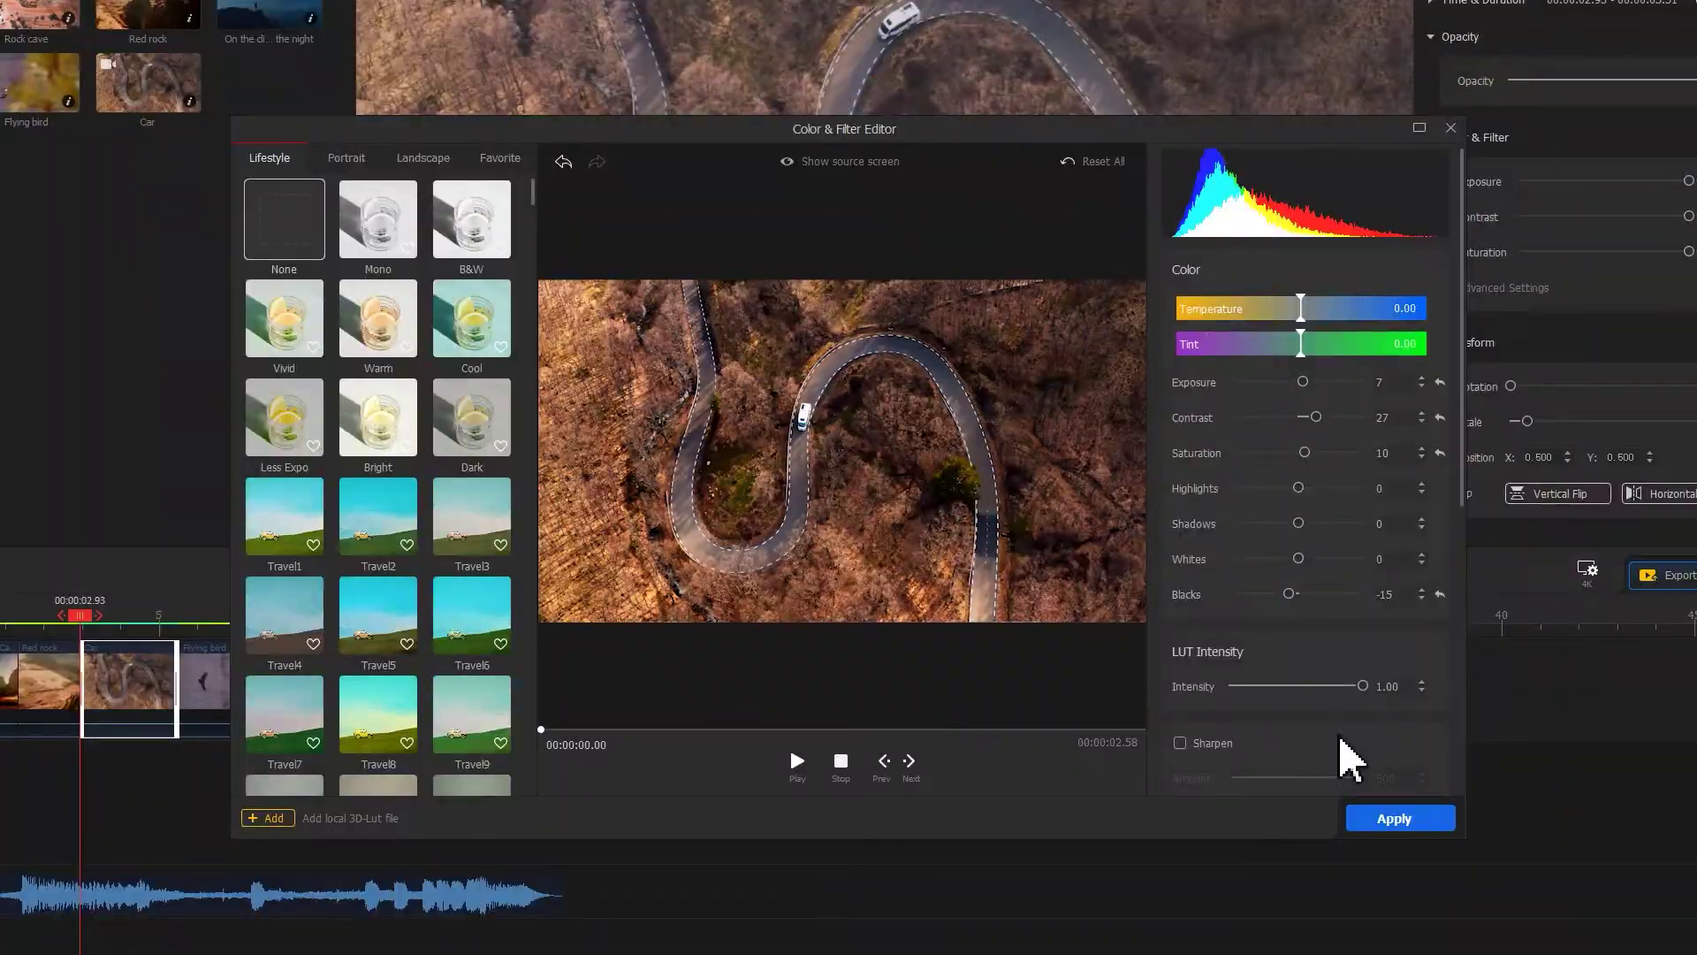
- Apply the Car clip's colour grade and close the Color & Filter Editor
click(1400, 818)
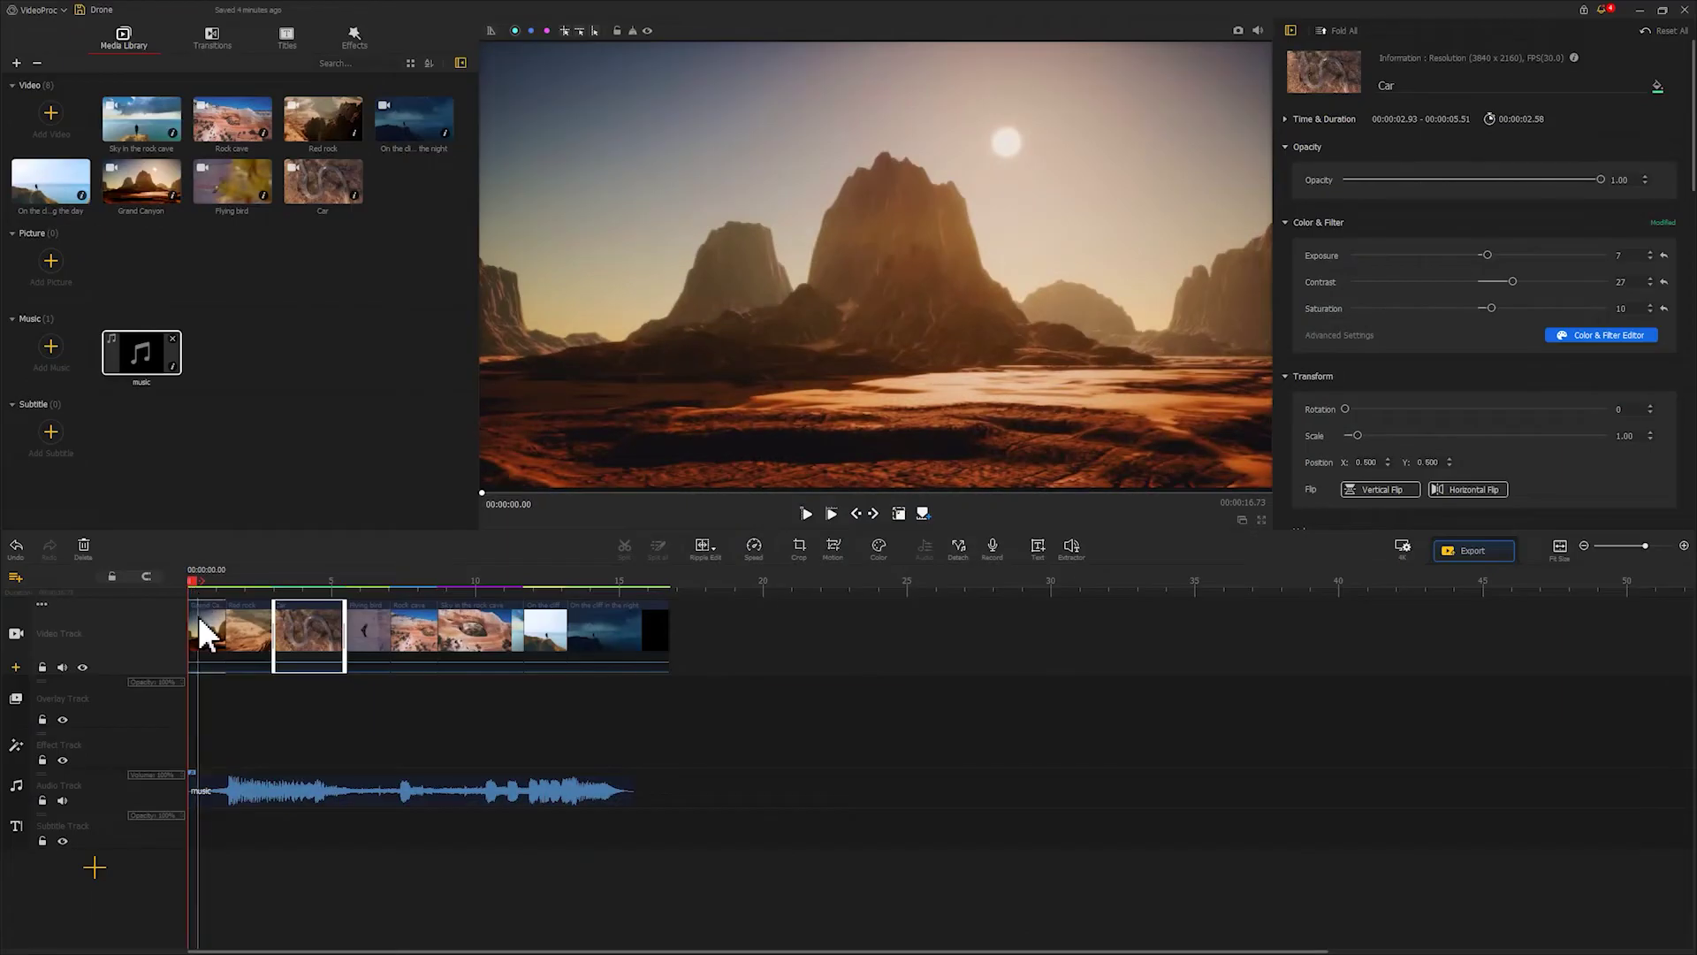
- Give the Grand Canyon clip the Vertical Open motion effect, preview it, and apply it
click(201, 632)
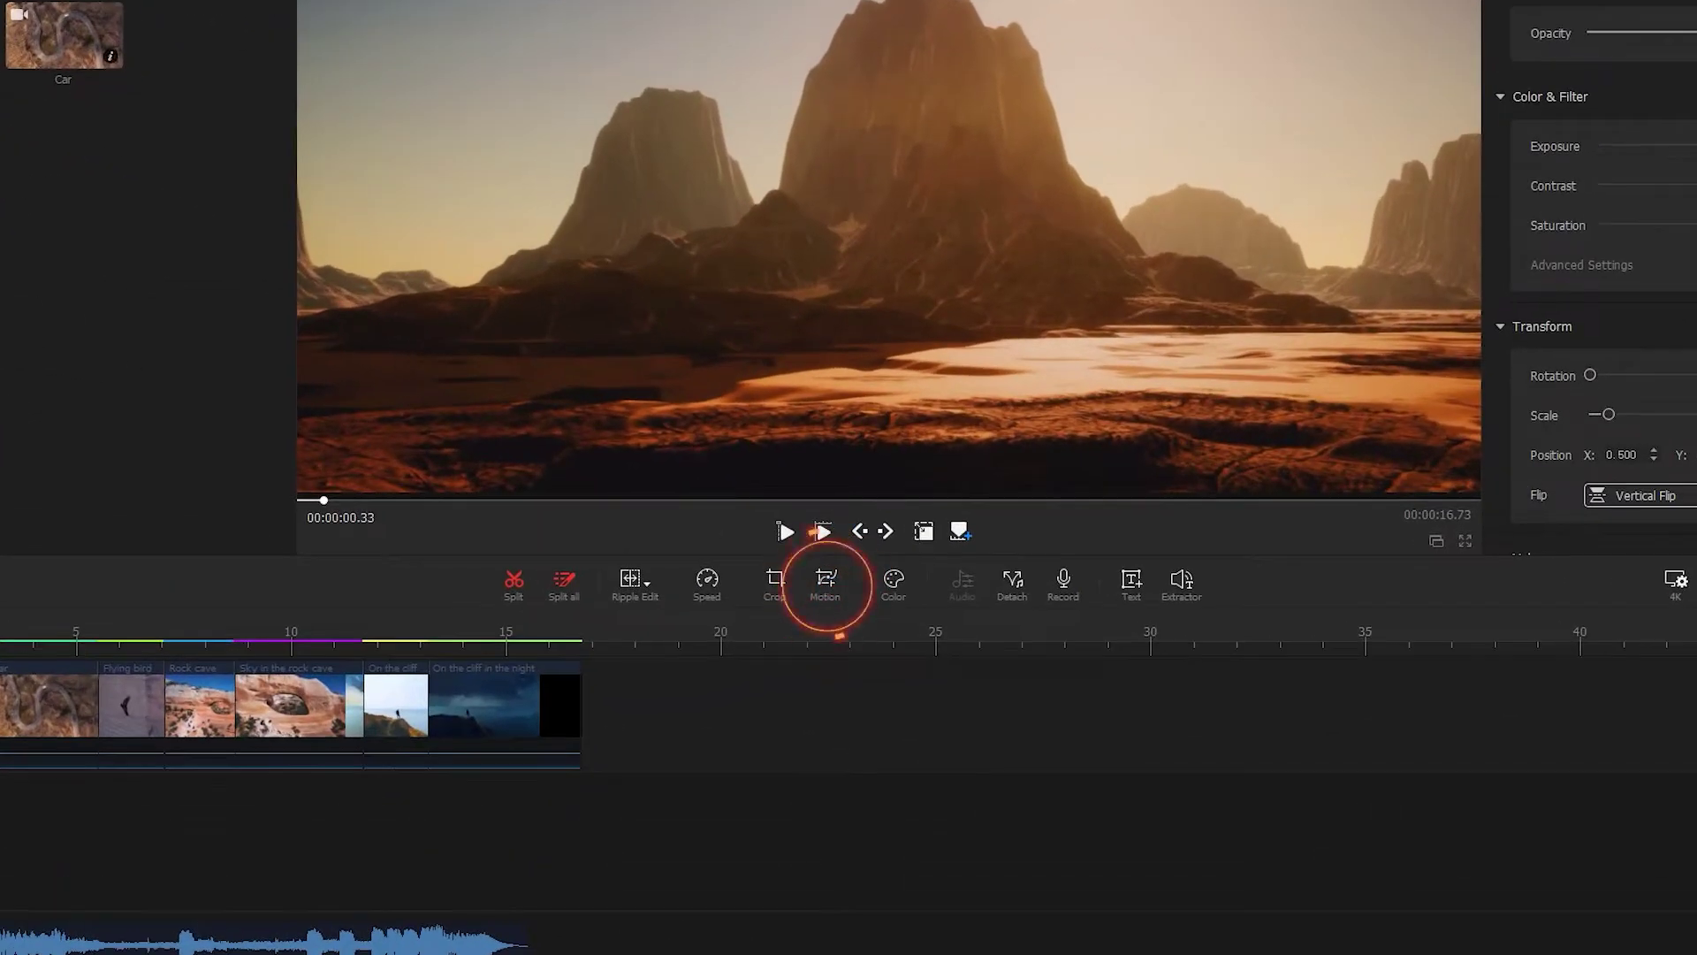
click(818, 585)
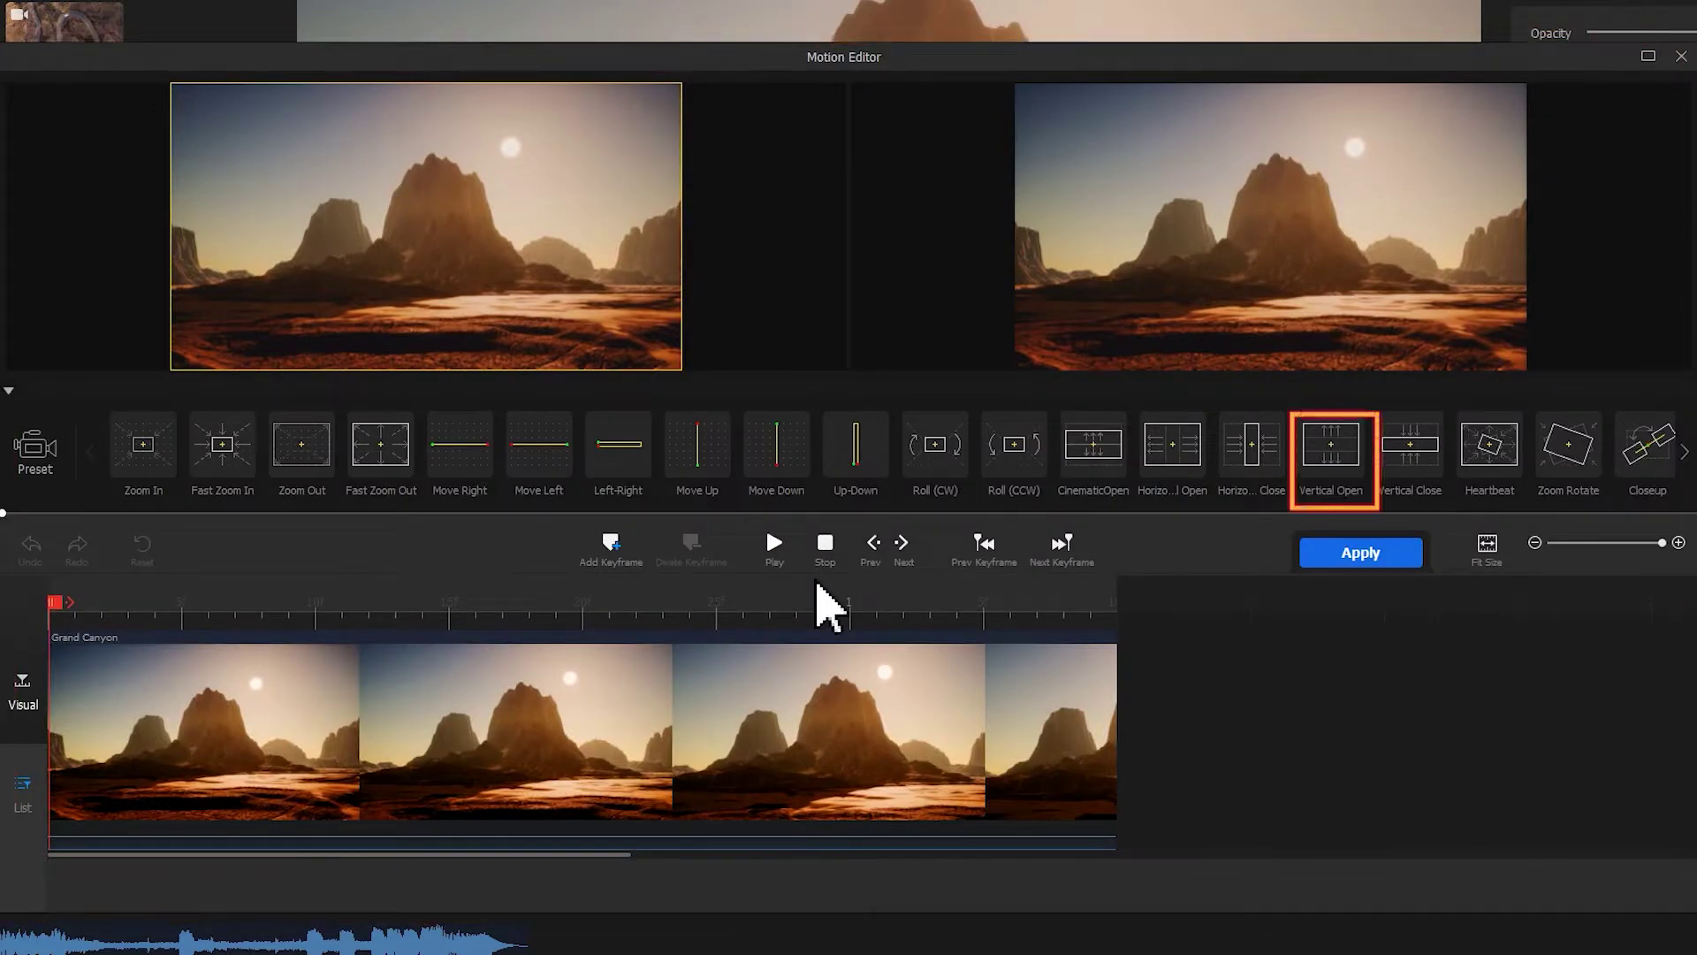
click(1345, 466)
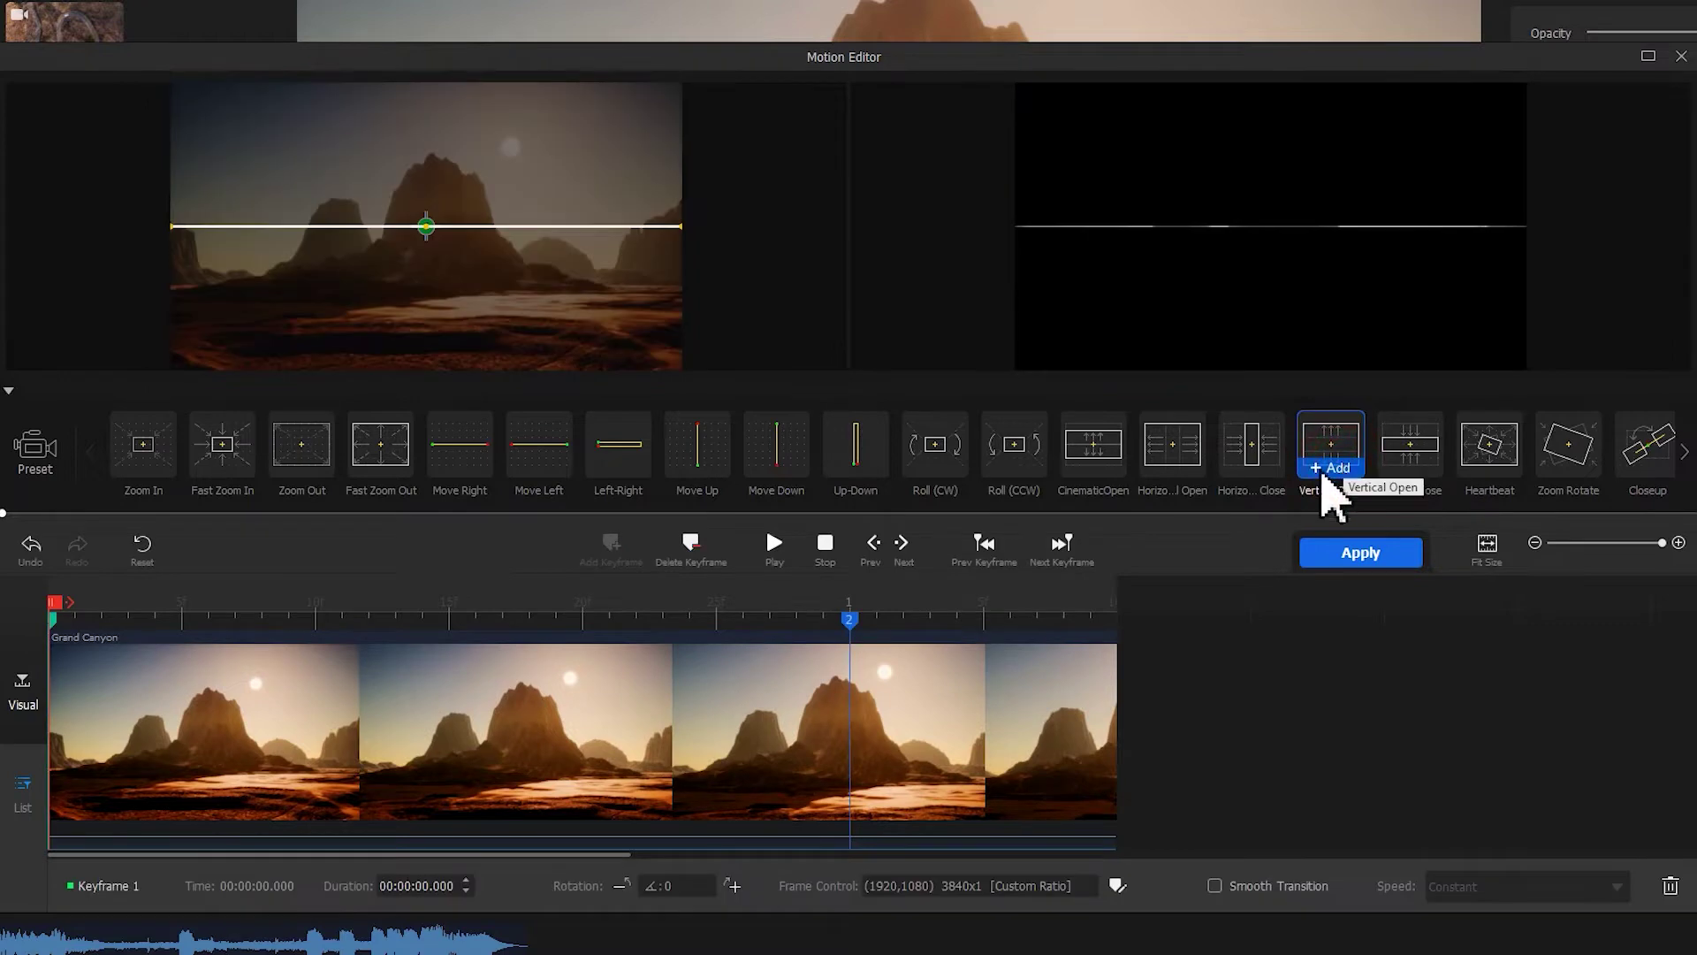
click(776, 555)
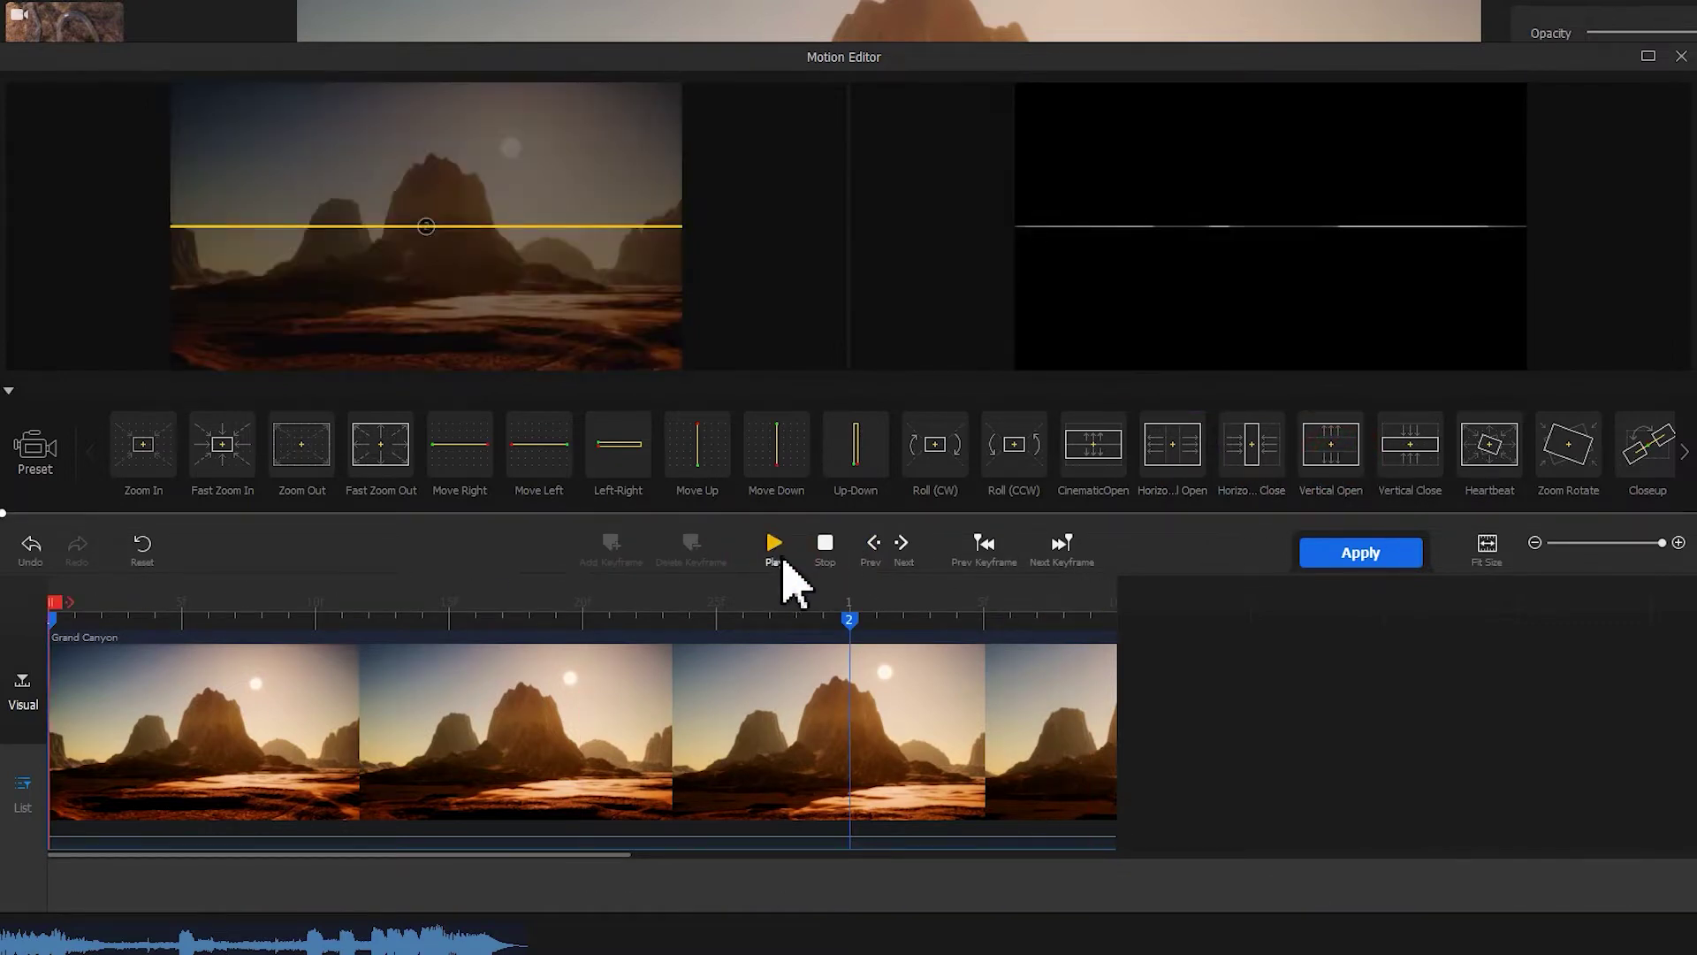
click(1360, 553)
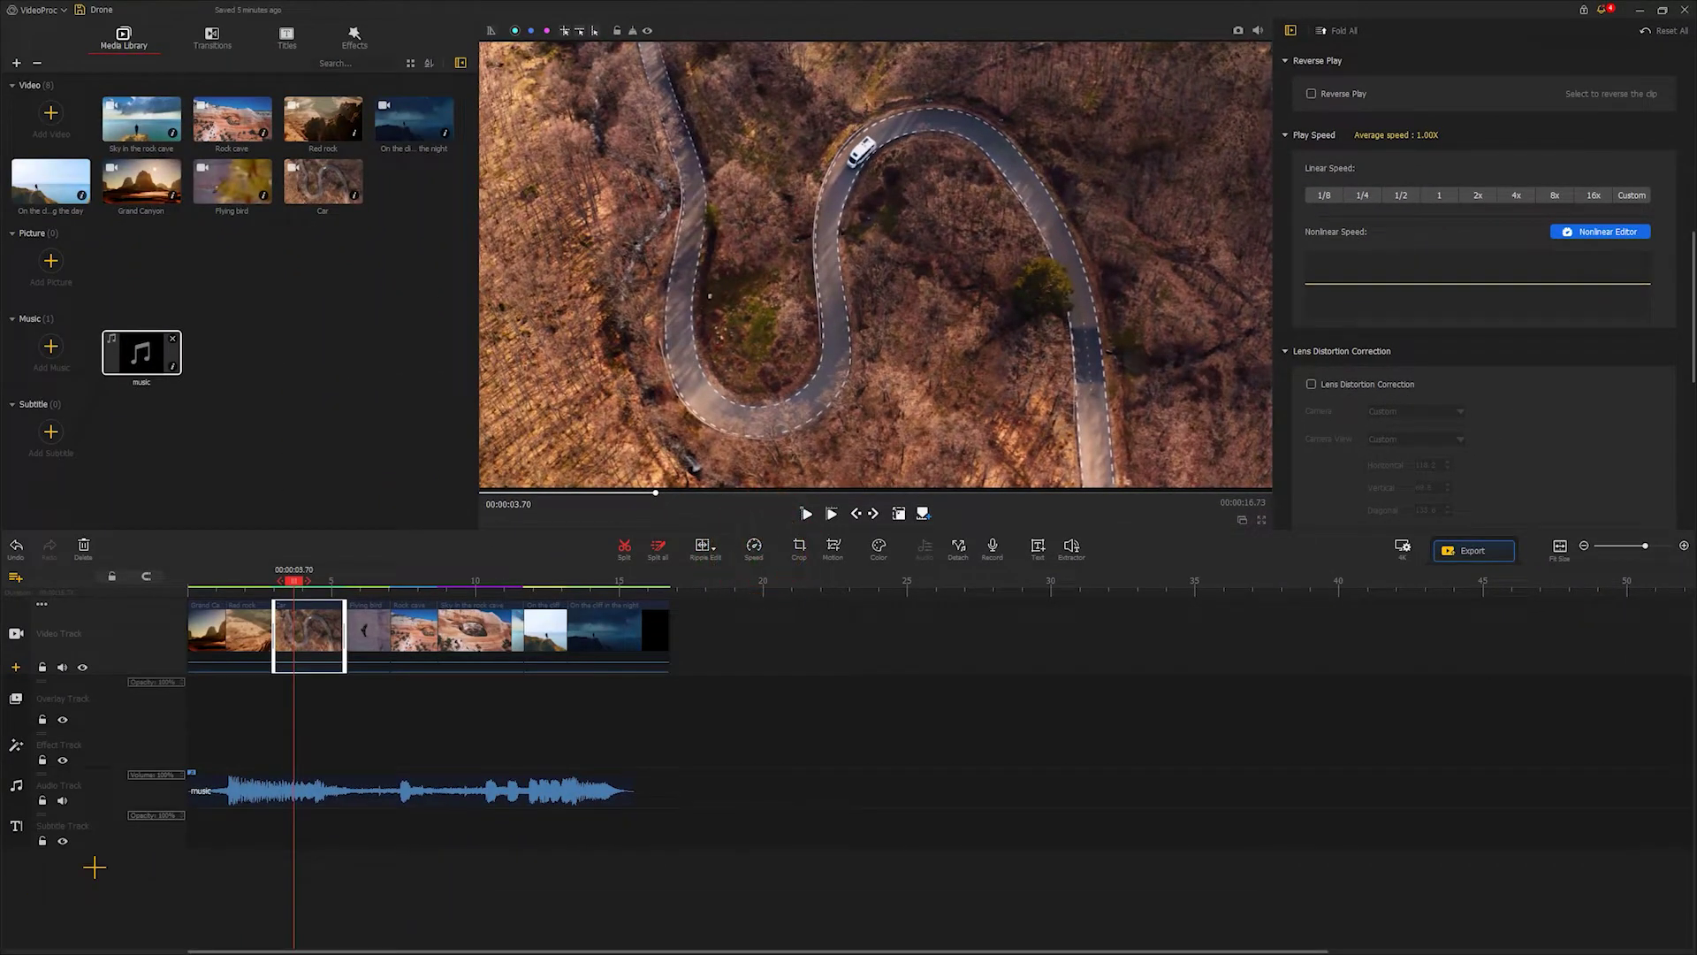
- Apply the Fast In speed ramp, 5X easing to original speed, to the Car clip
click(752, 546)
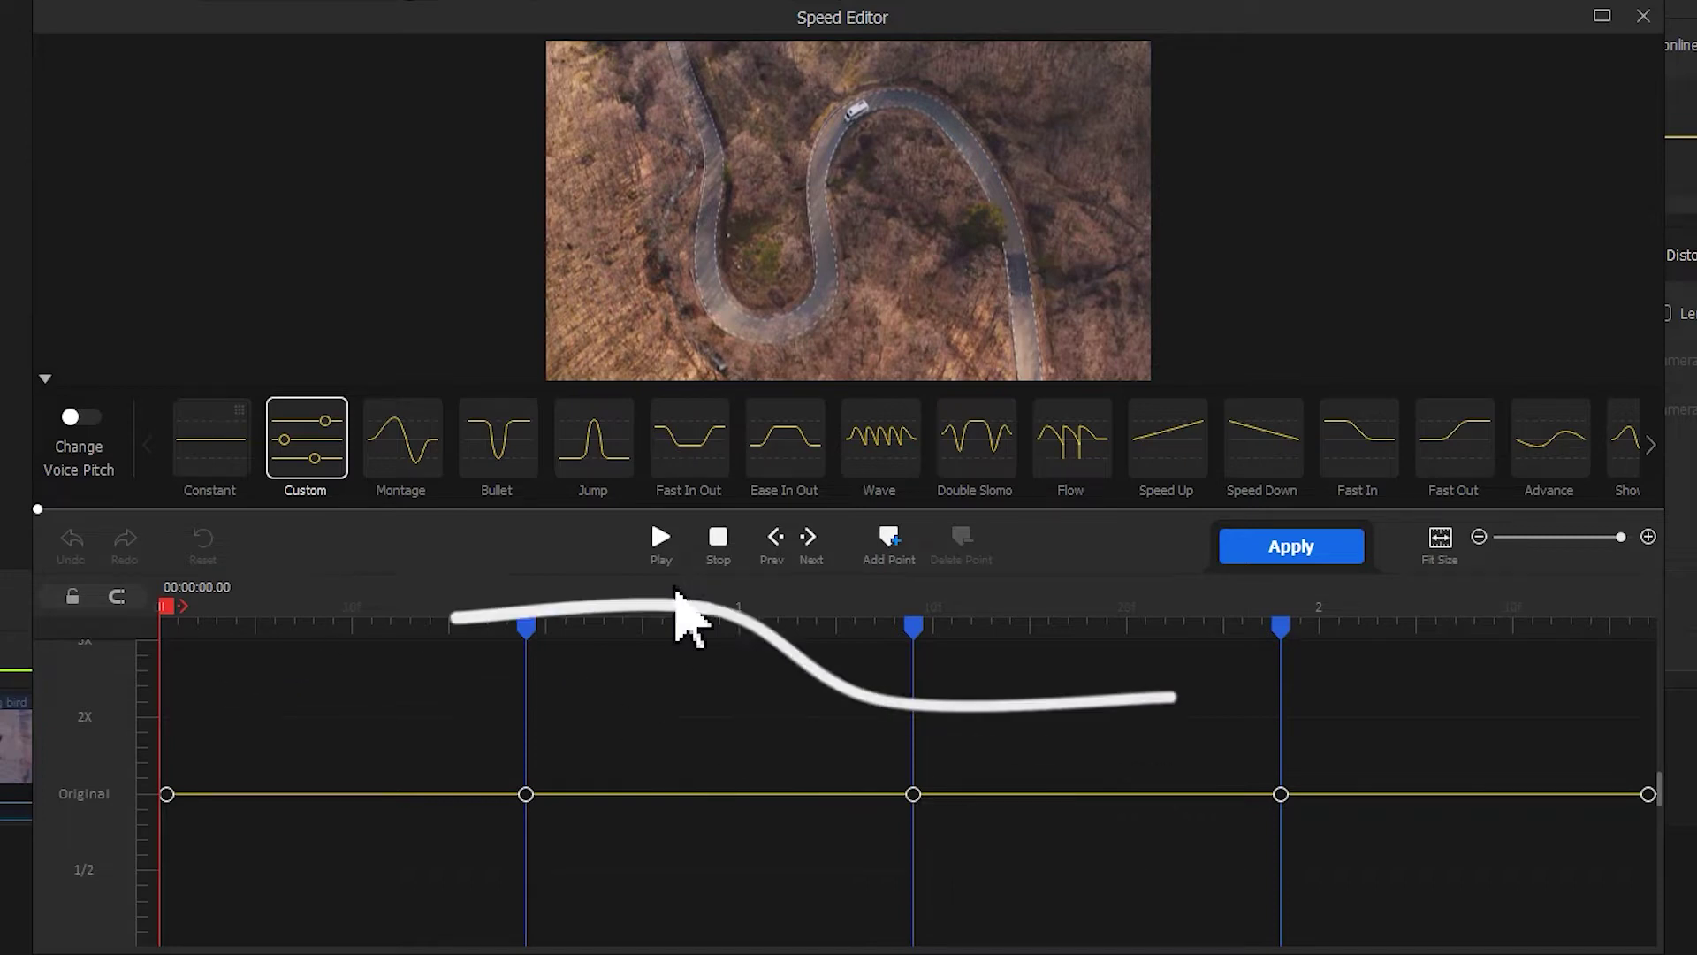
click(1349, 469)
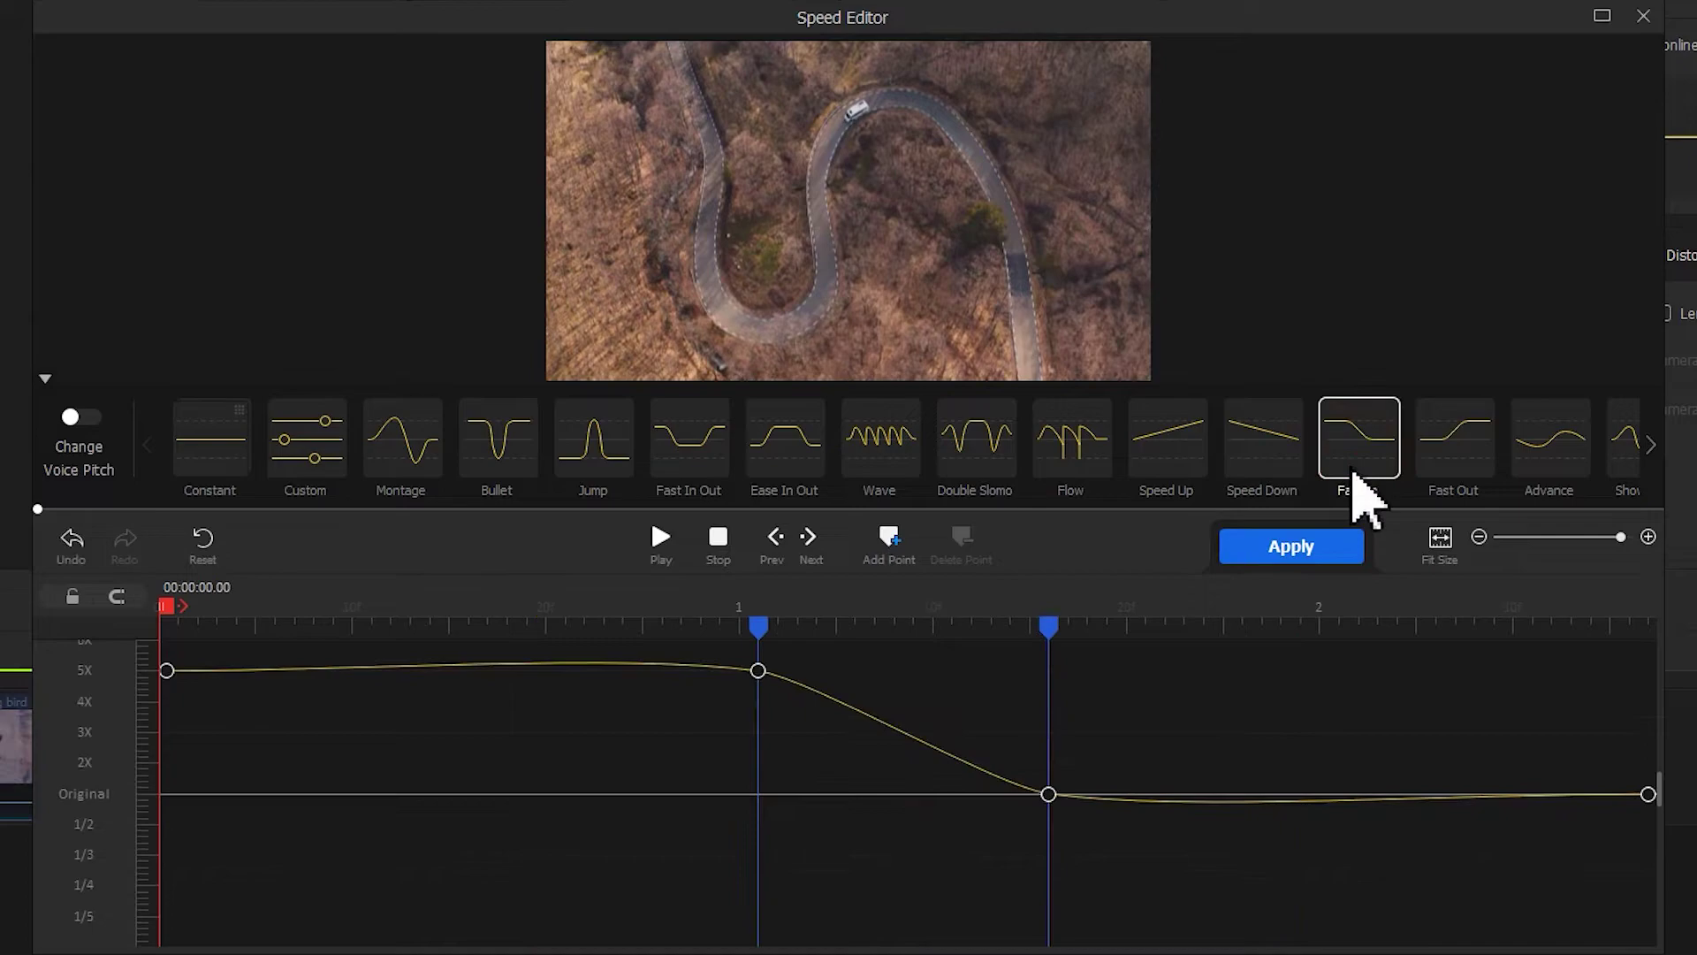
click(1303, 557)
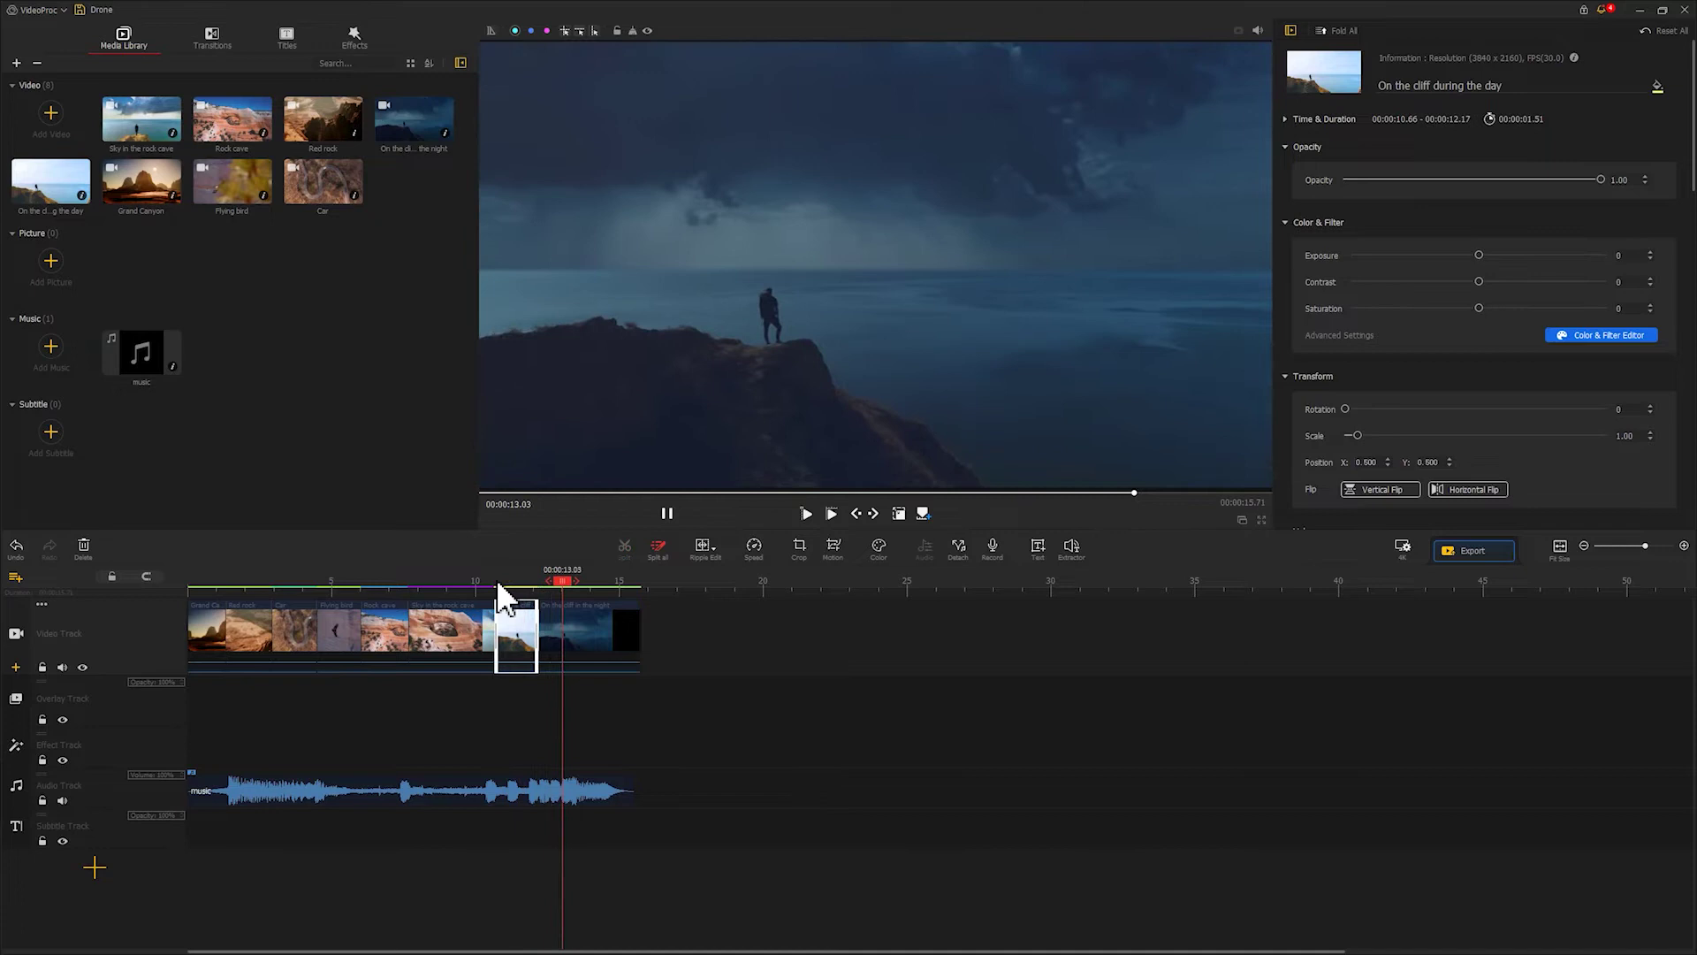
- Move the night cliff clip onto the overlay track and lower its opacity to compare frames
click(567, 643)
drag(567, 642, 545, 704)
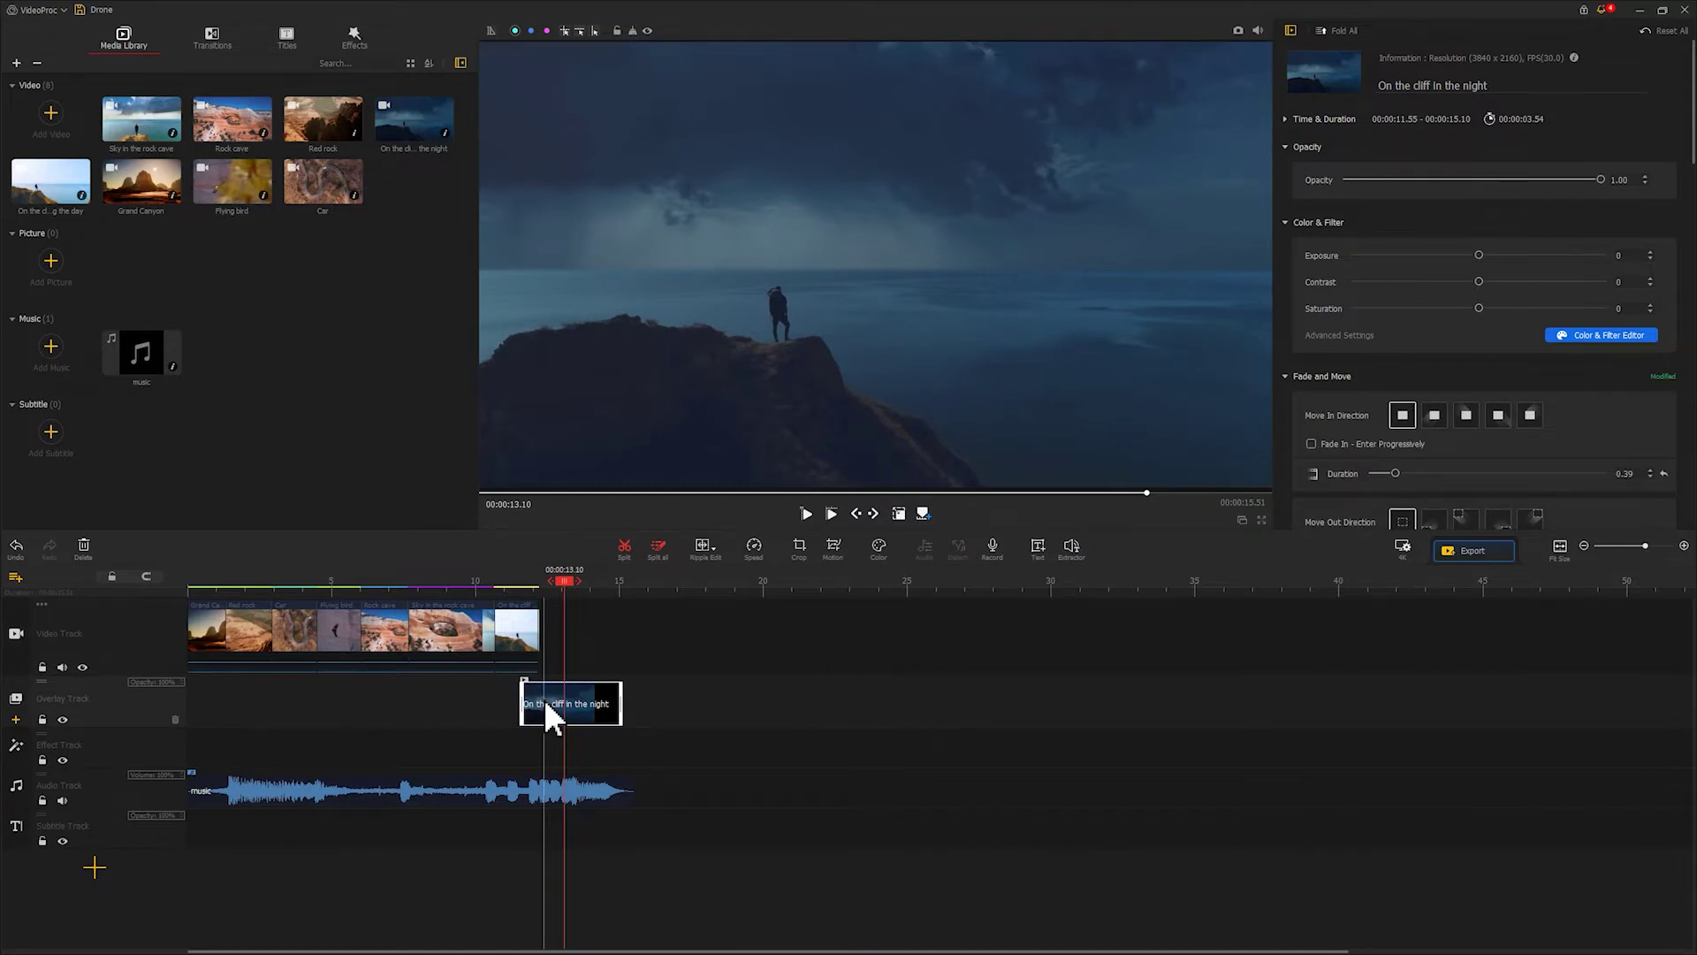
drag(1600, 180, 1465, 180)
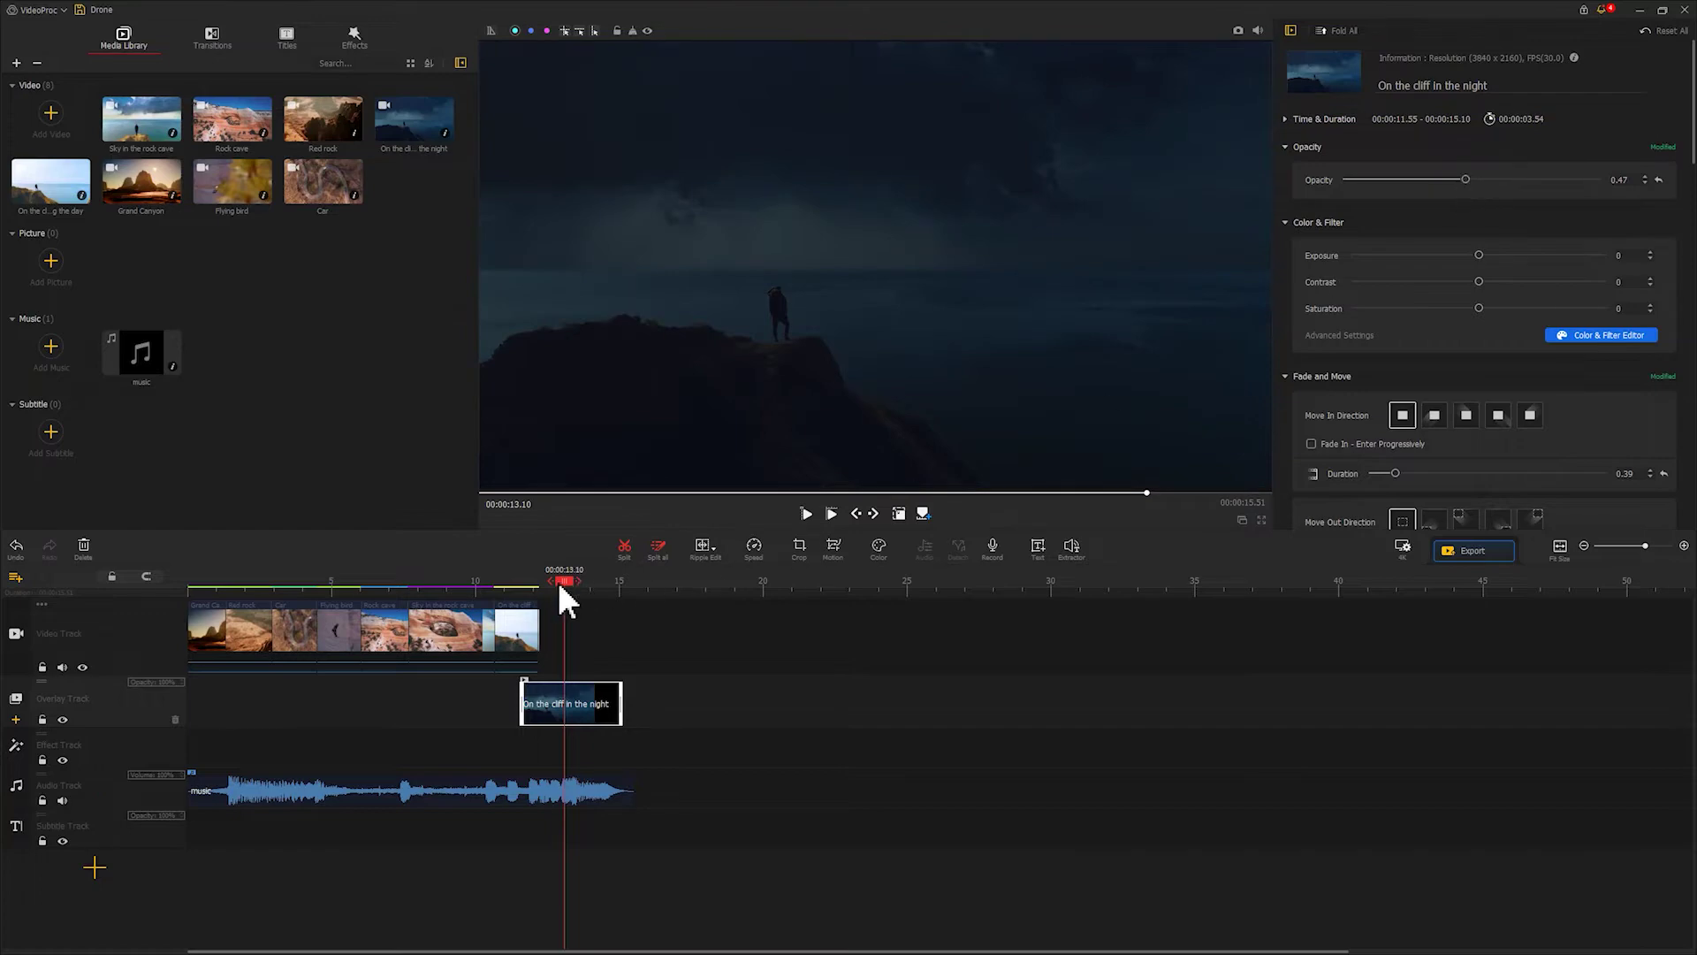
drag(543, 583, 534, 587)
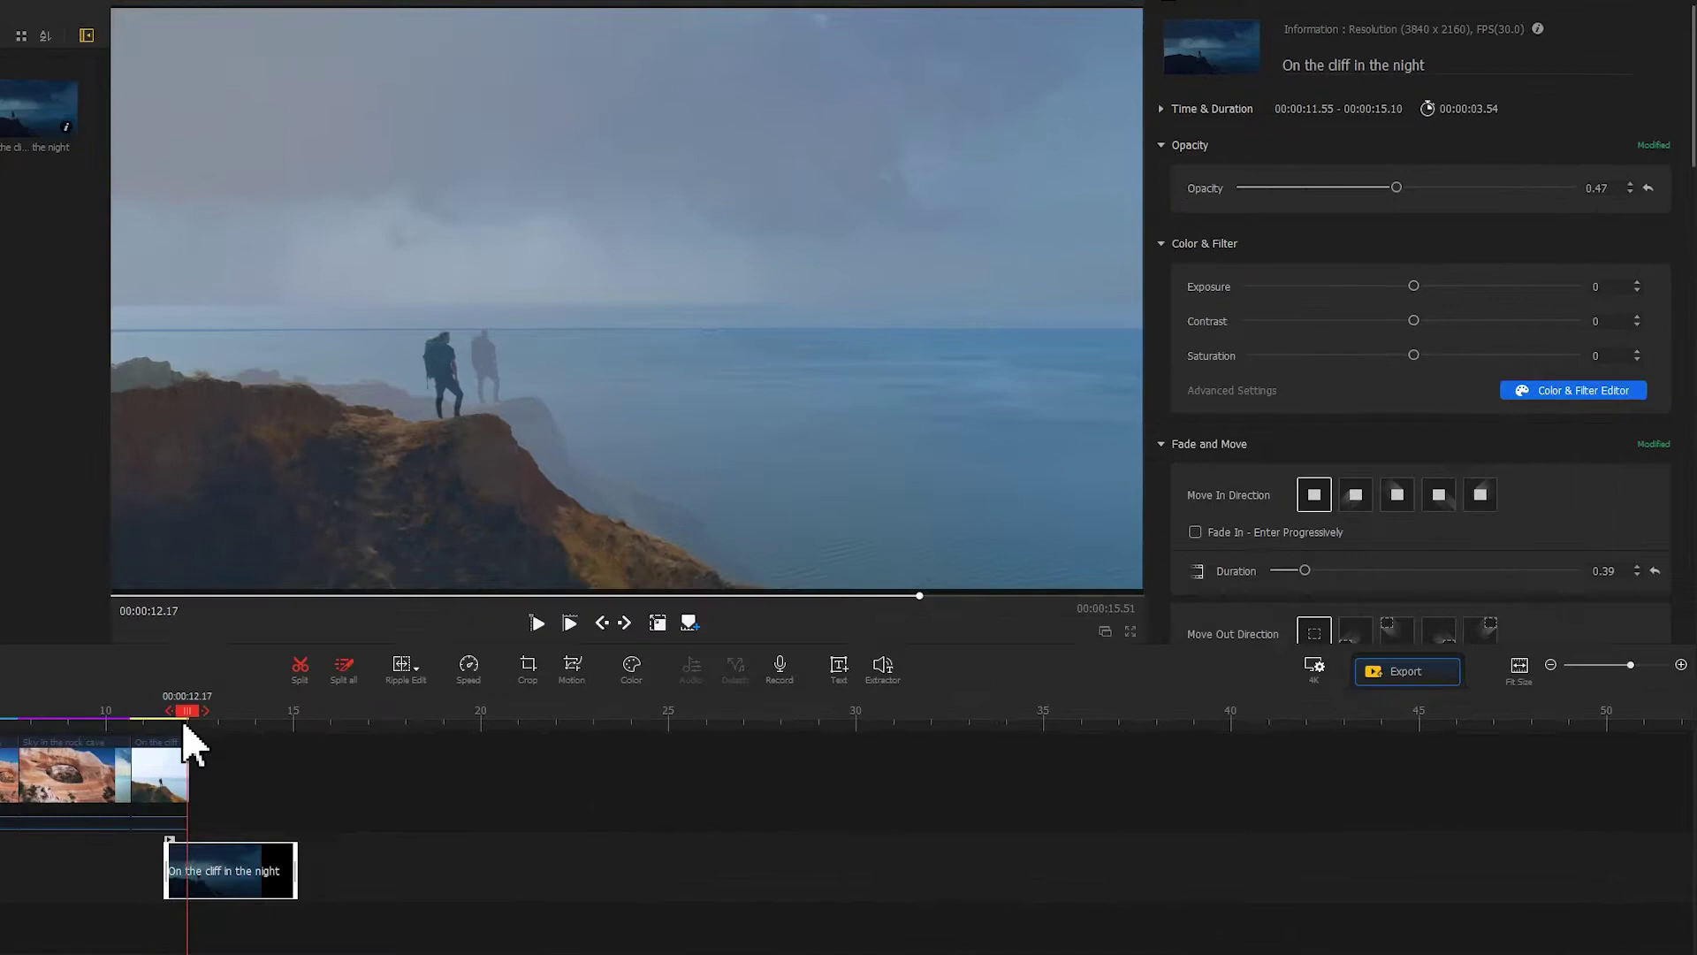
- Scale the night clip to 1.26, shift its X/Y position to align the hiker, and restore full opacity
scroll(1613, 139, down, 8)
click(1238, 148)
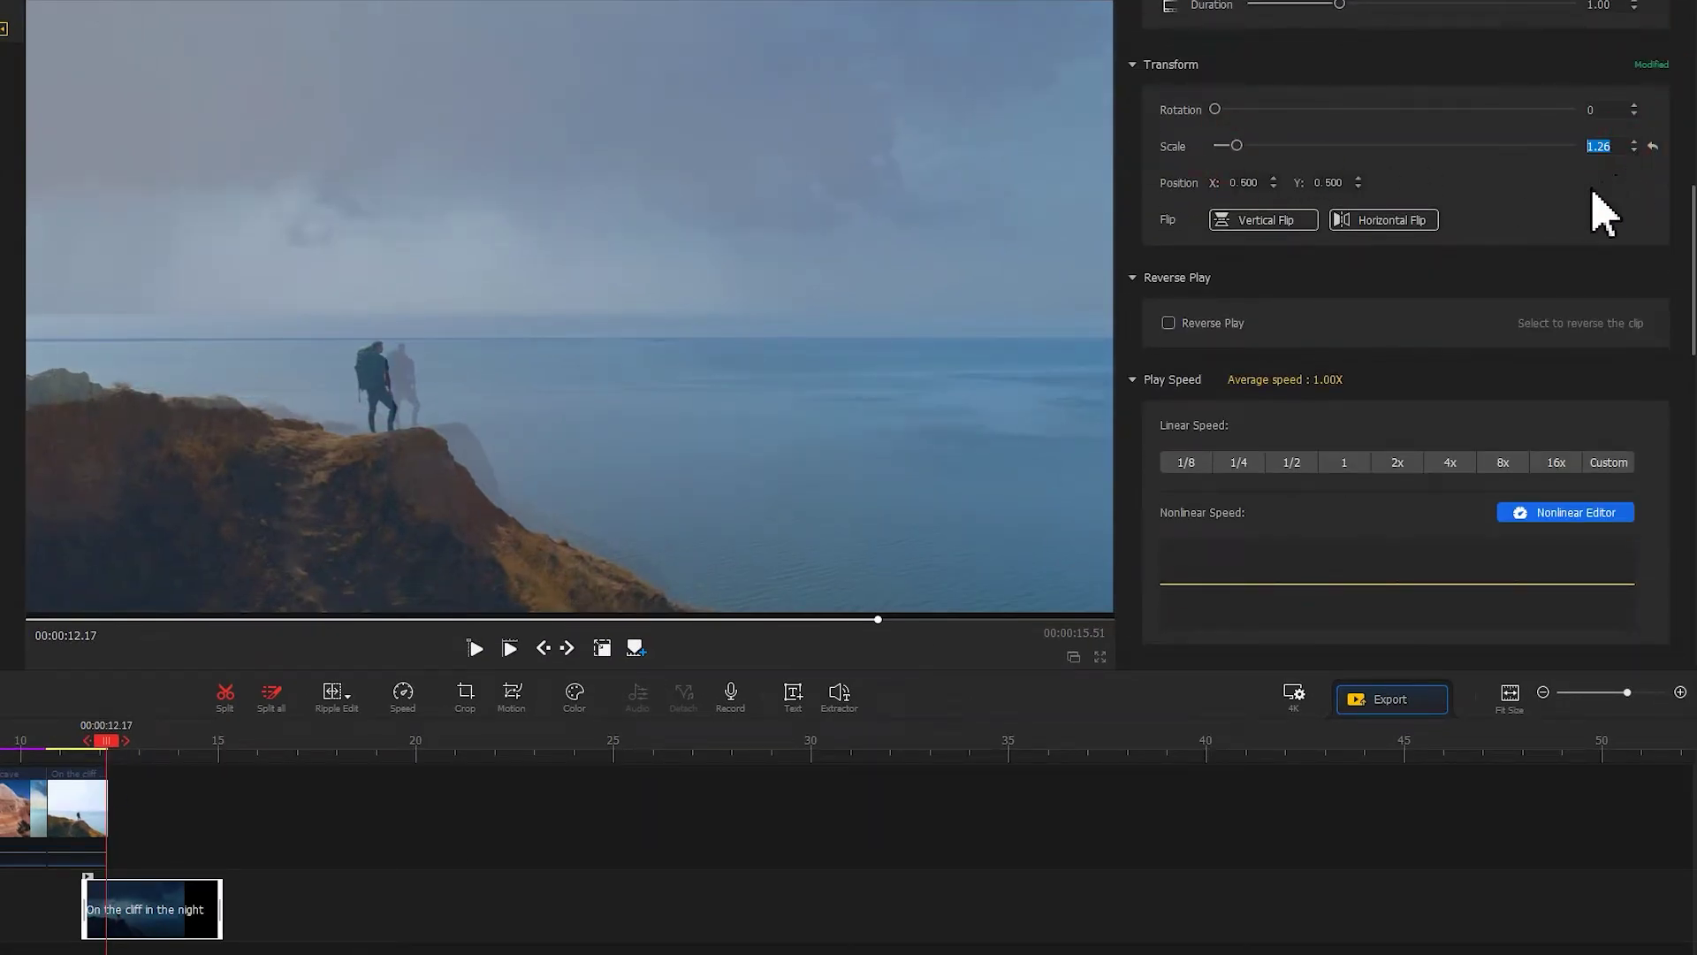
click(1272, 185)
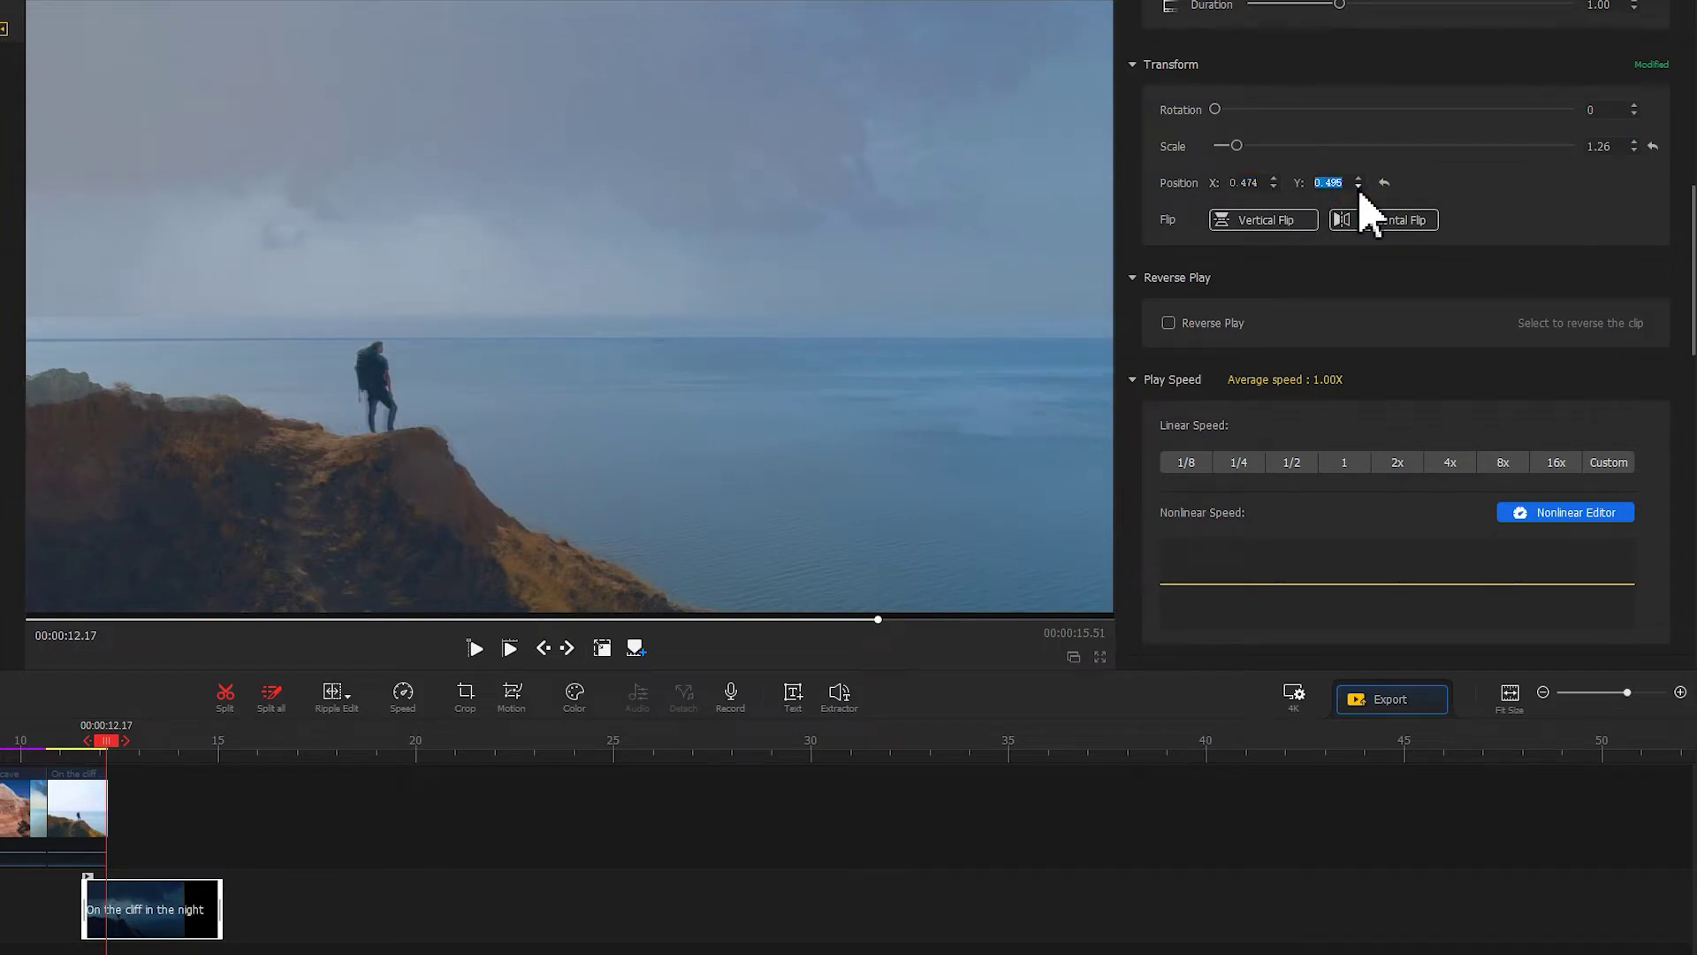
scroll(1591, 125, up, 8)
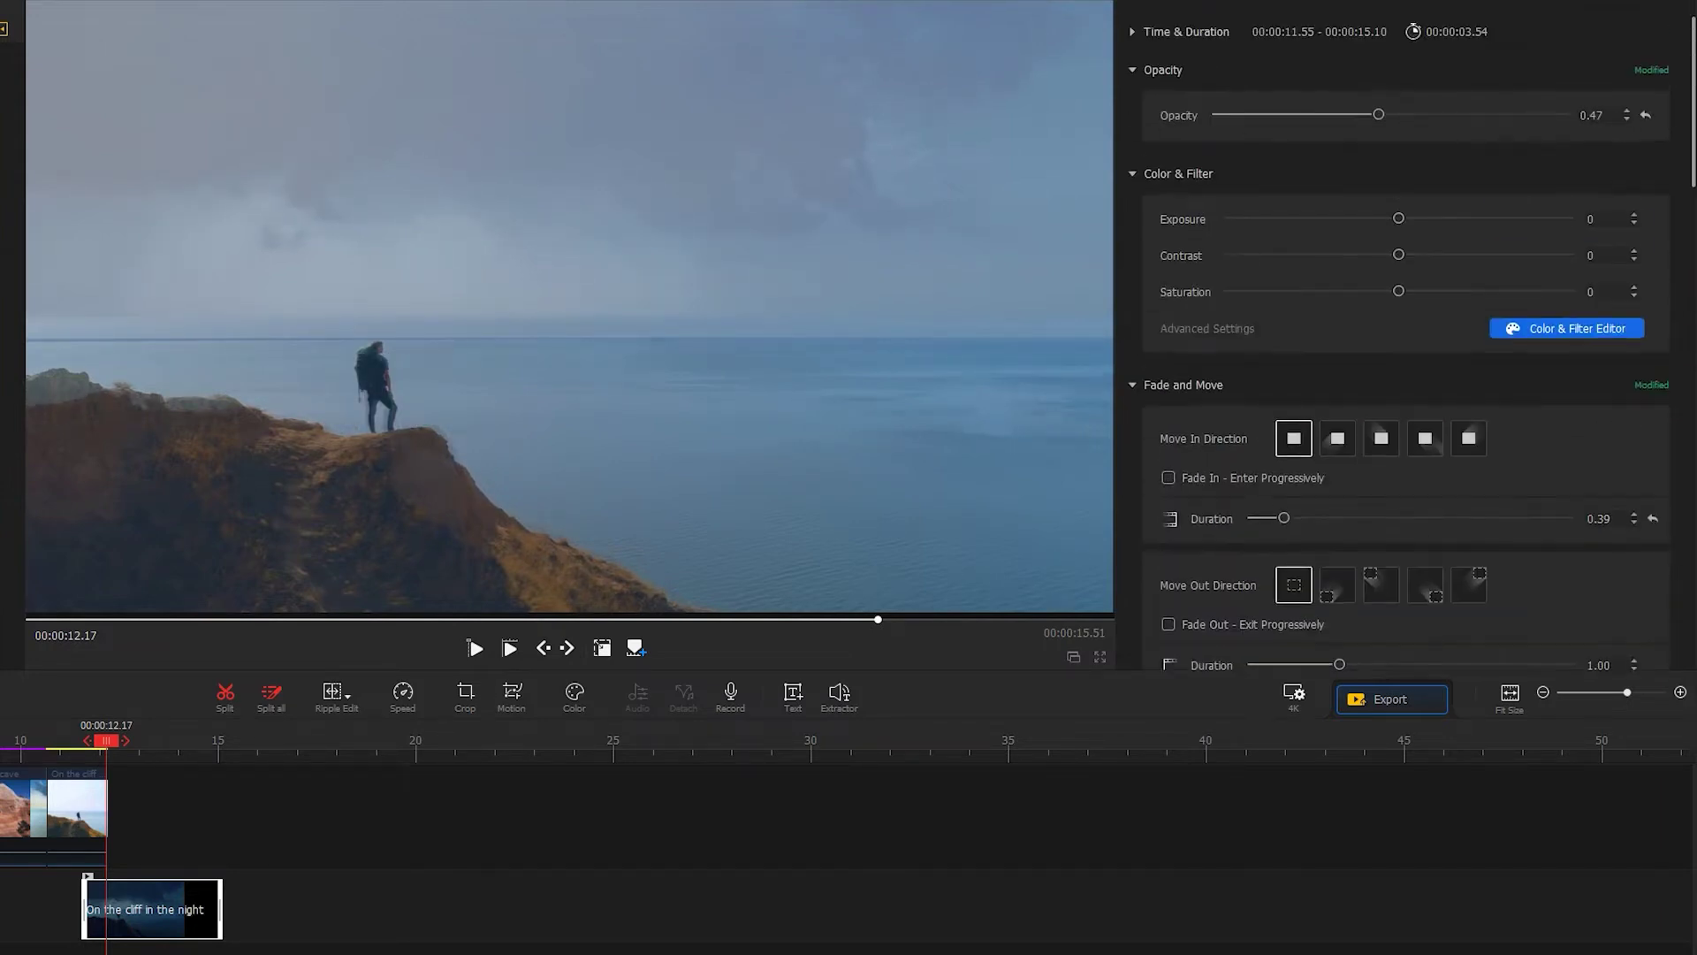
click(1646, 191)
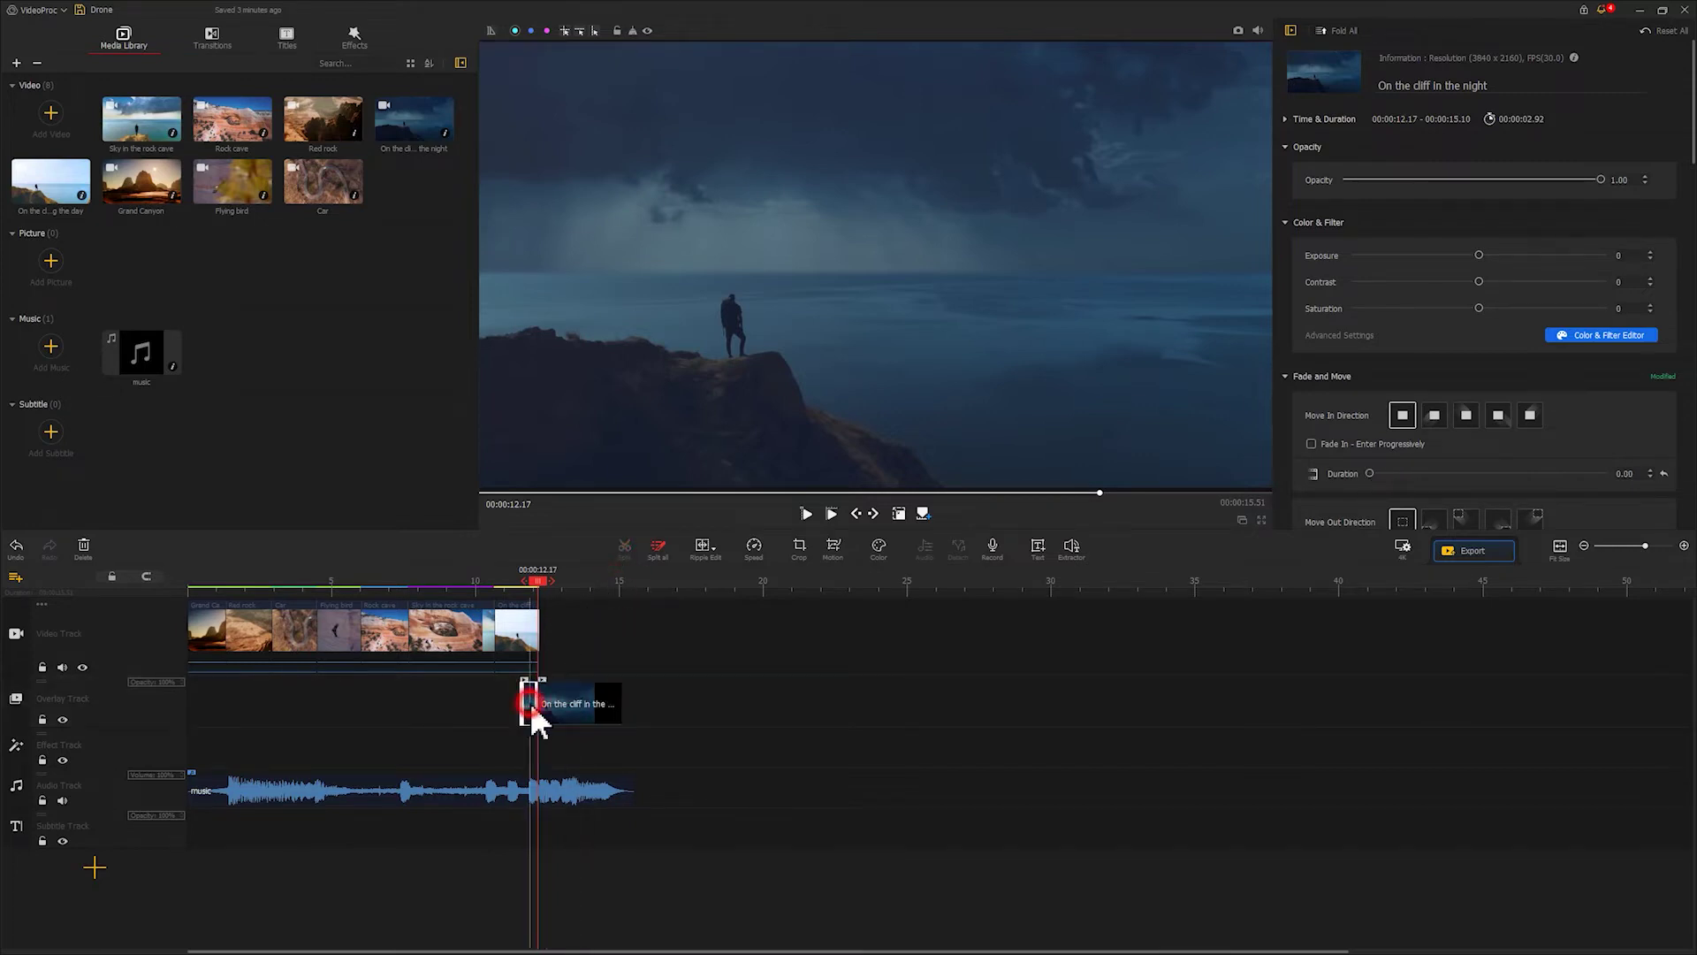
- Trim the night clip's left edge to the playhead at 00:00:12.17
drag(528, 704, 554, 657)
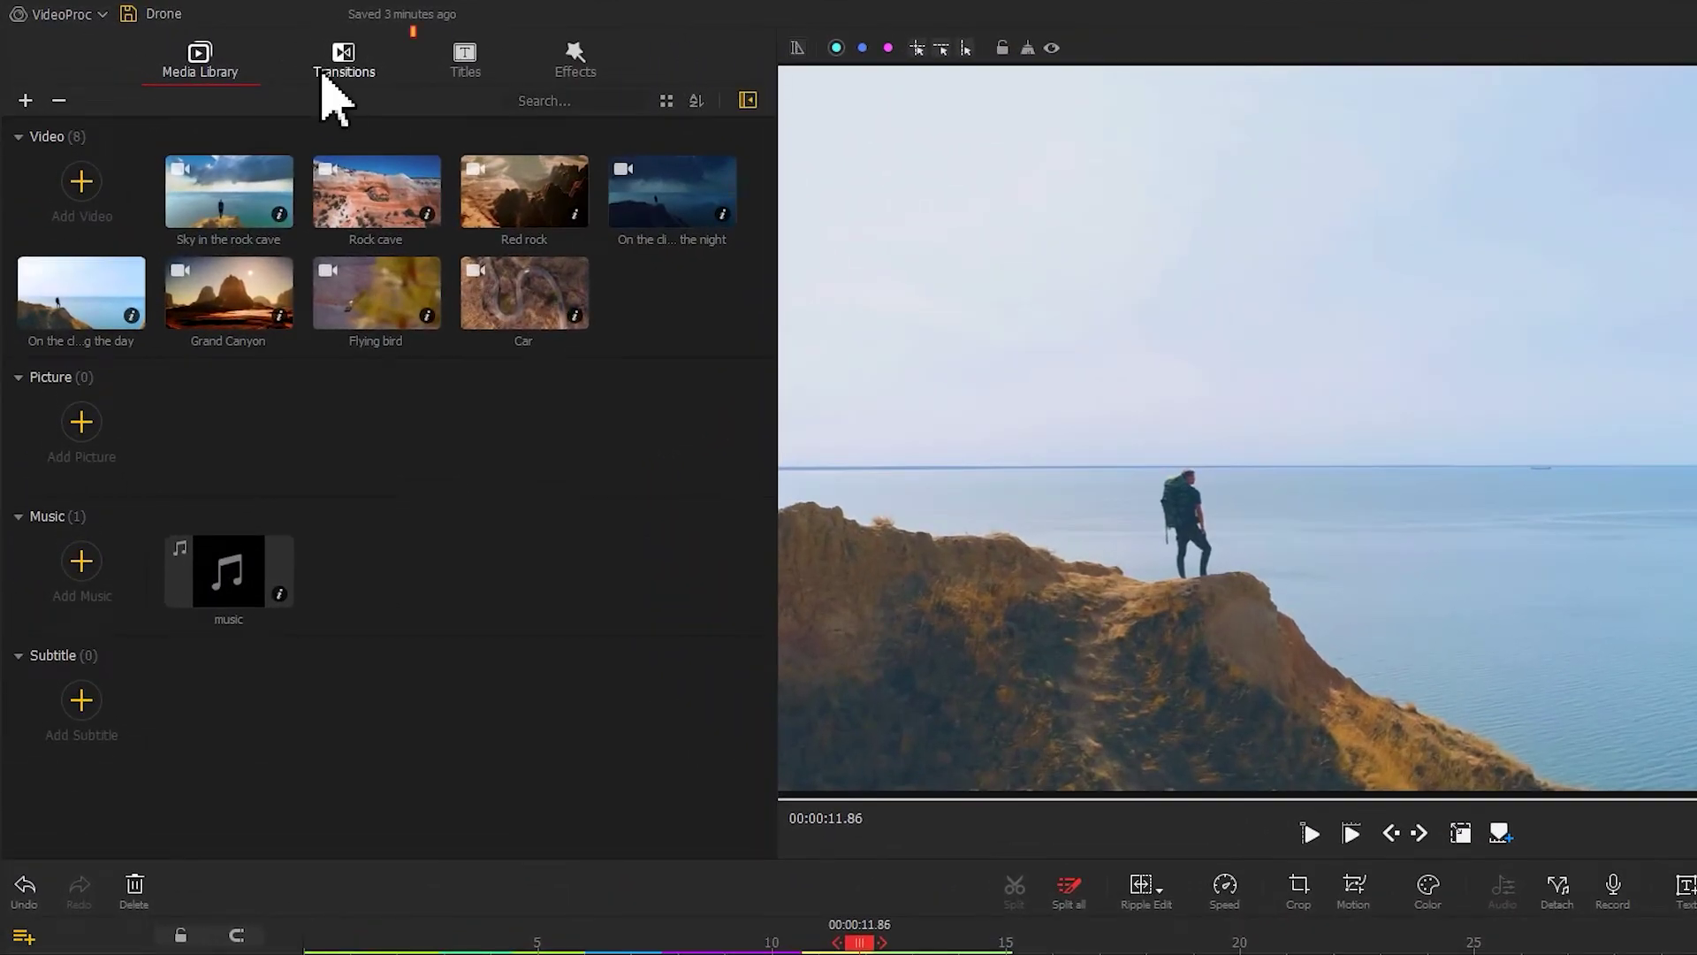
- Place a Dissolve transition on the junction between the day and night cliff clips
click(336, 71)
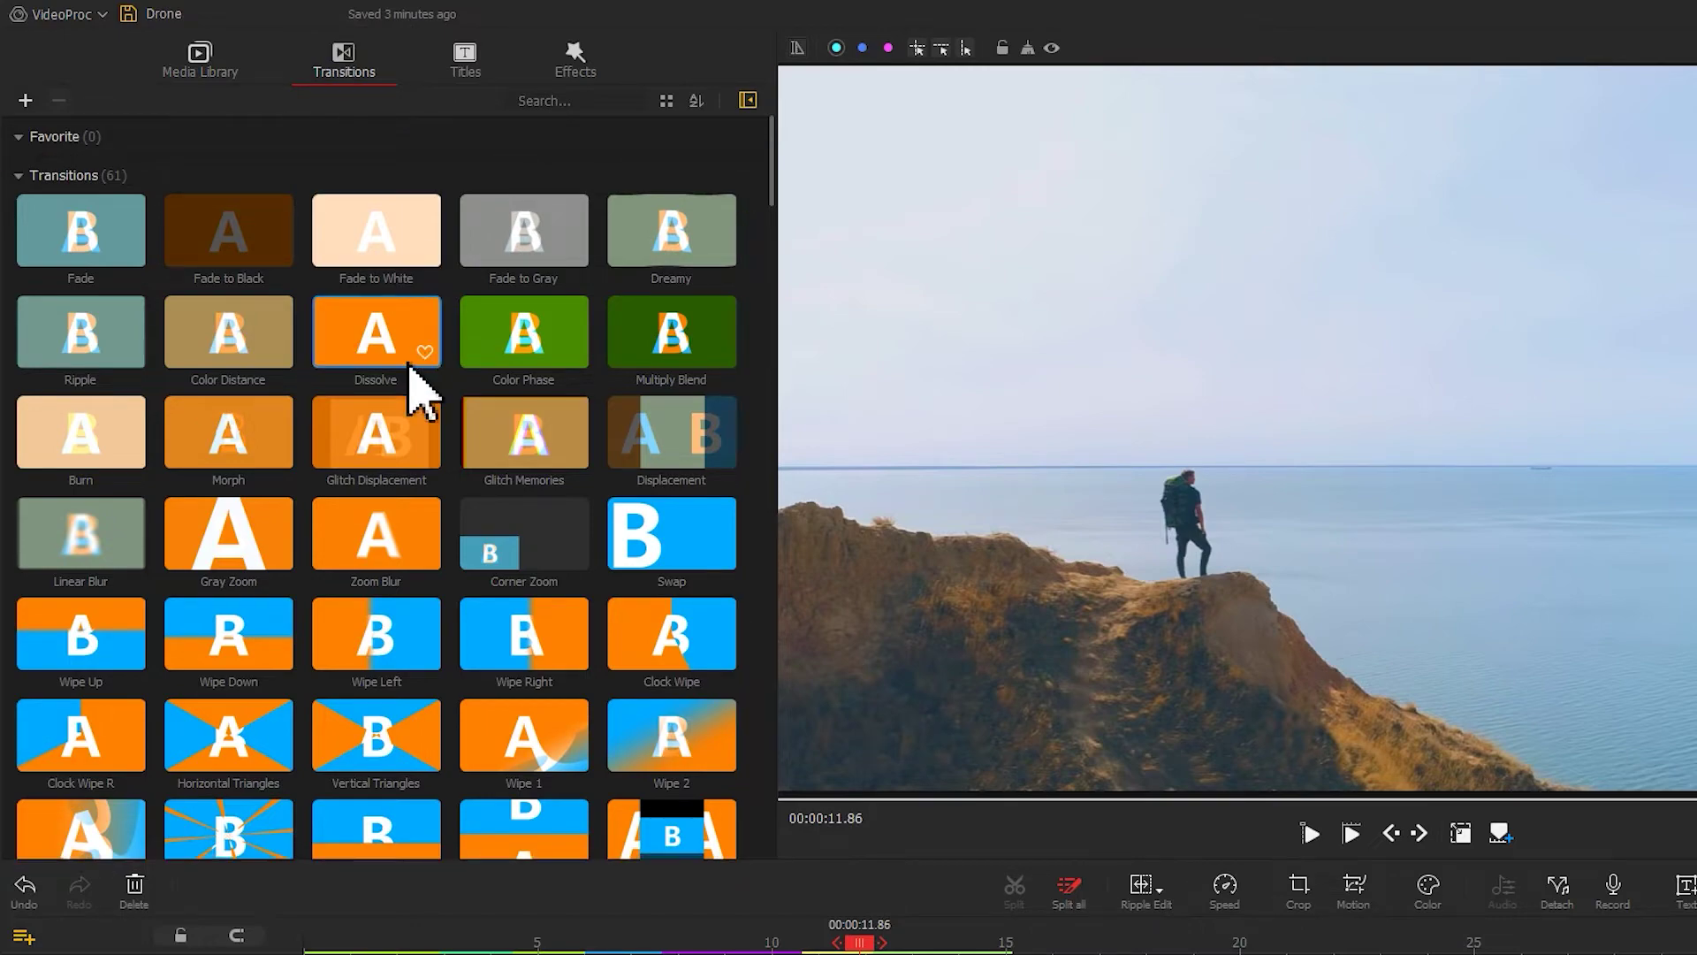
drag(409, 371, 880, 954)
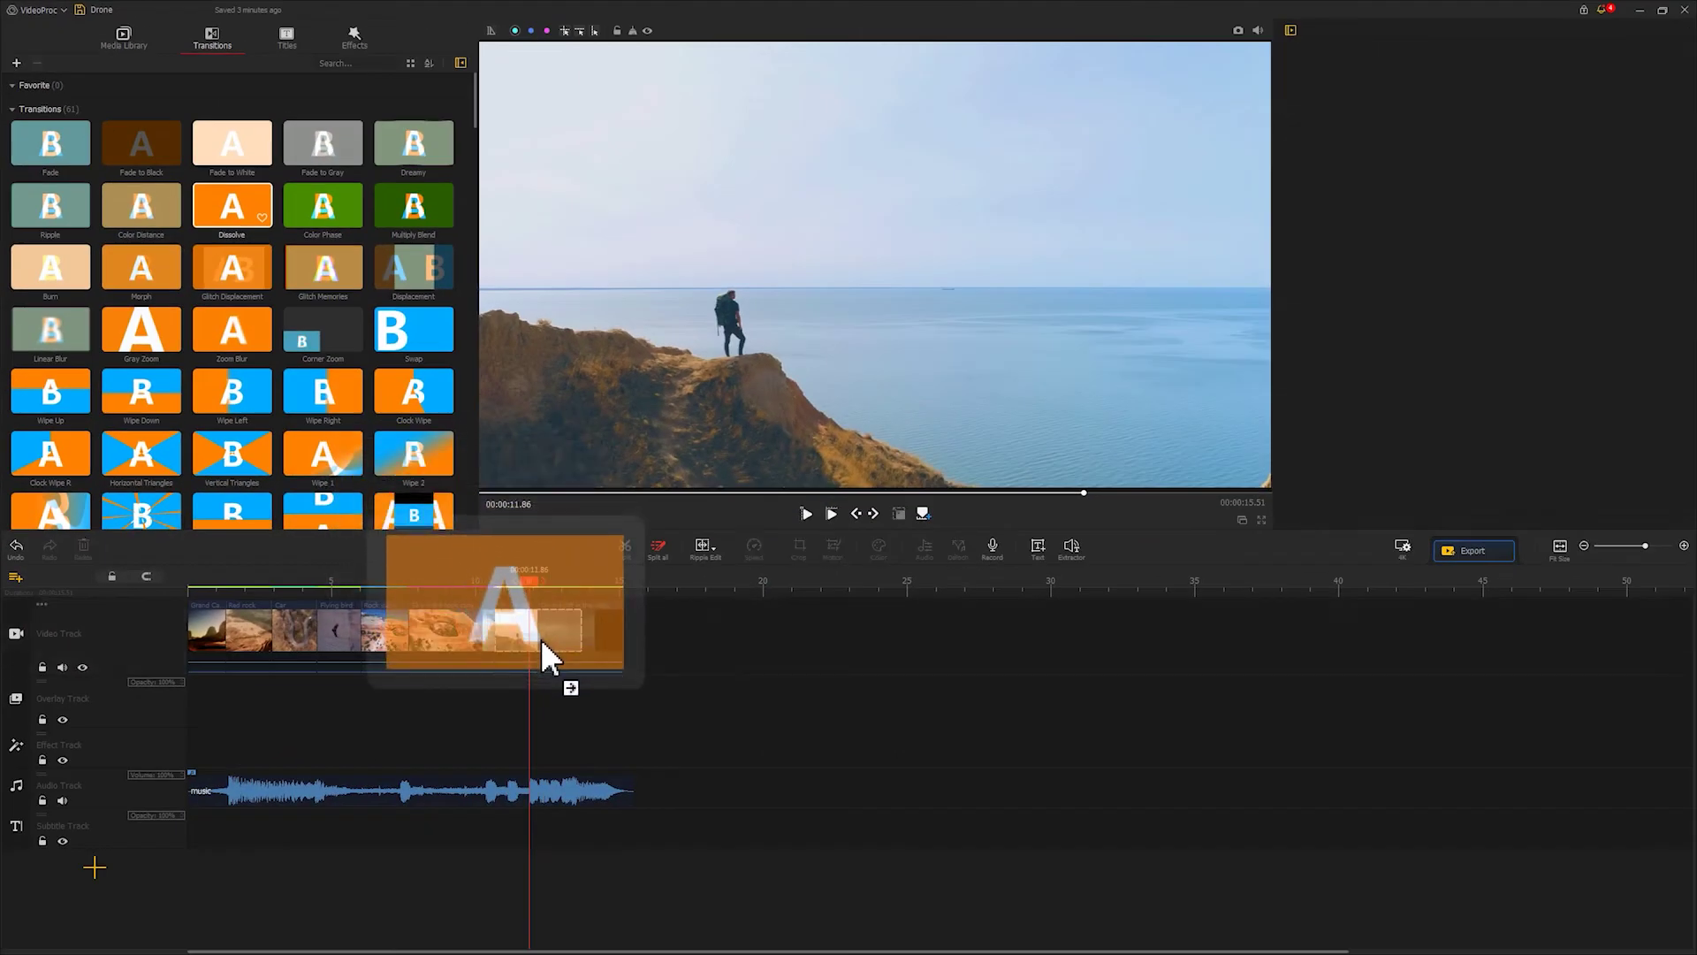
drag(542, 641, 540, 641)
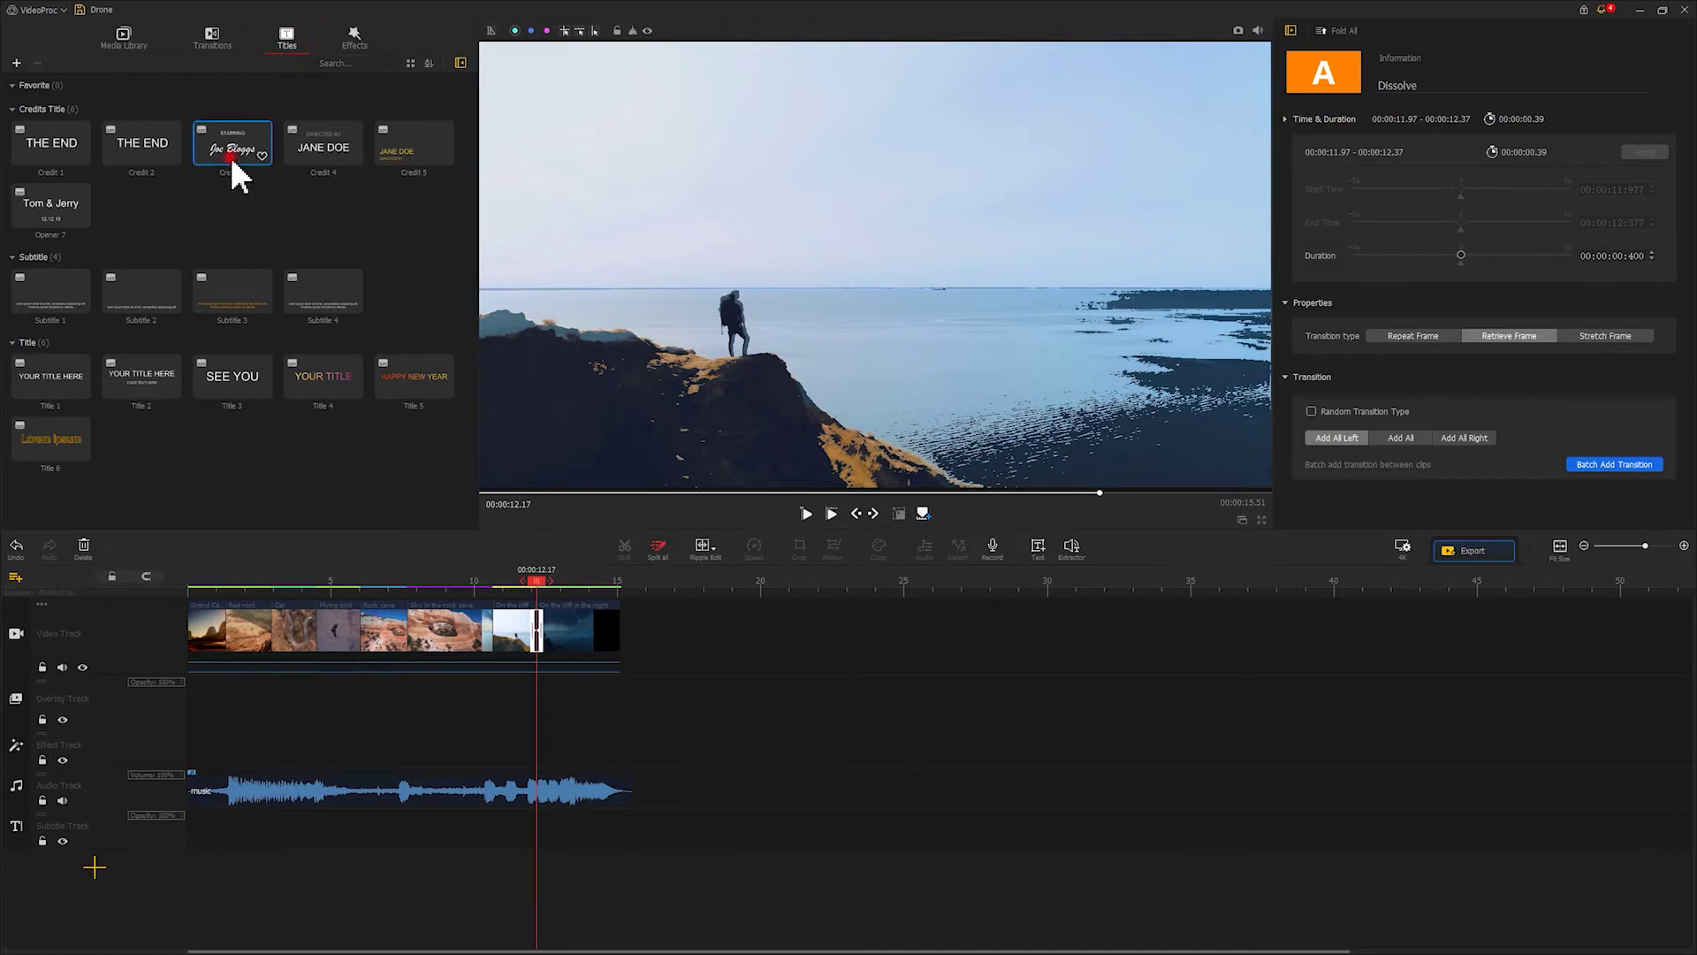
- Add the Credit 3 title to the overlay track and enter 'Now' and 'Fly to Explore'
drag(231, 155, 560, 704)
click(570, 584)
drag(588, 585, 608, 585)
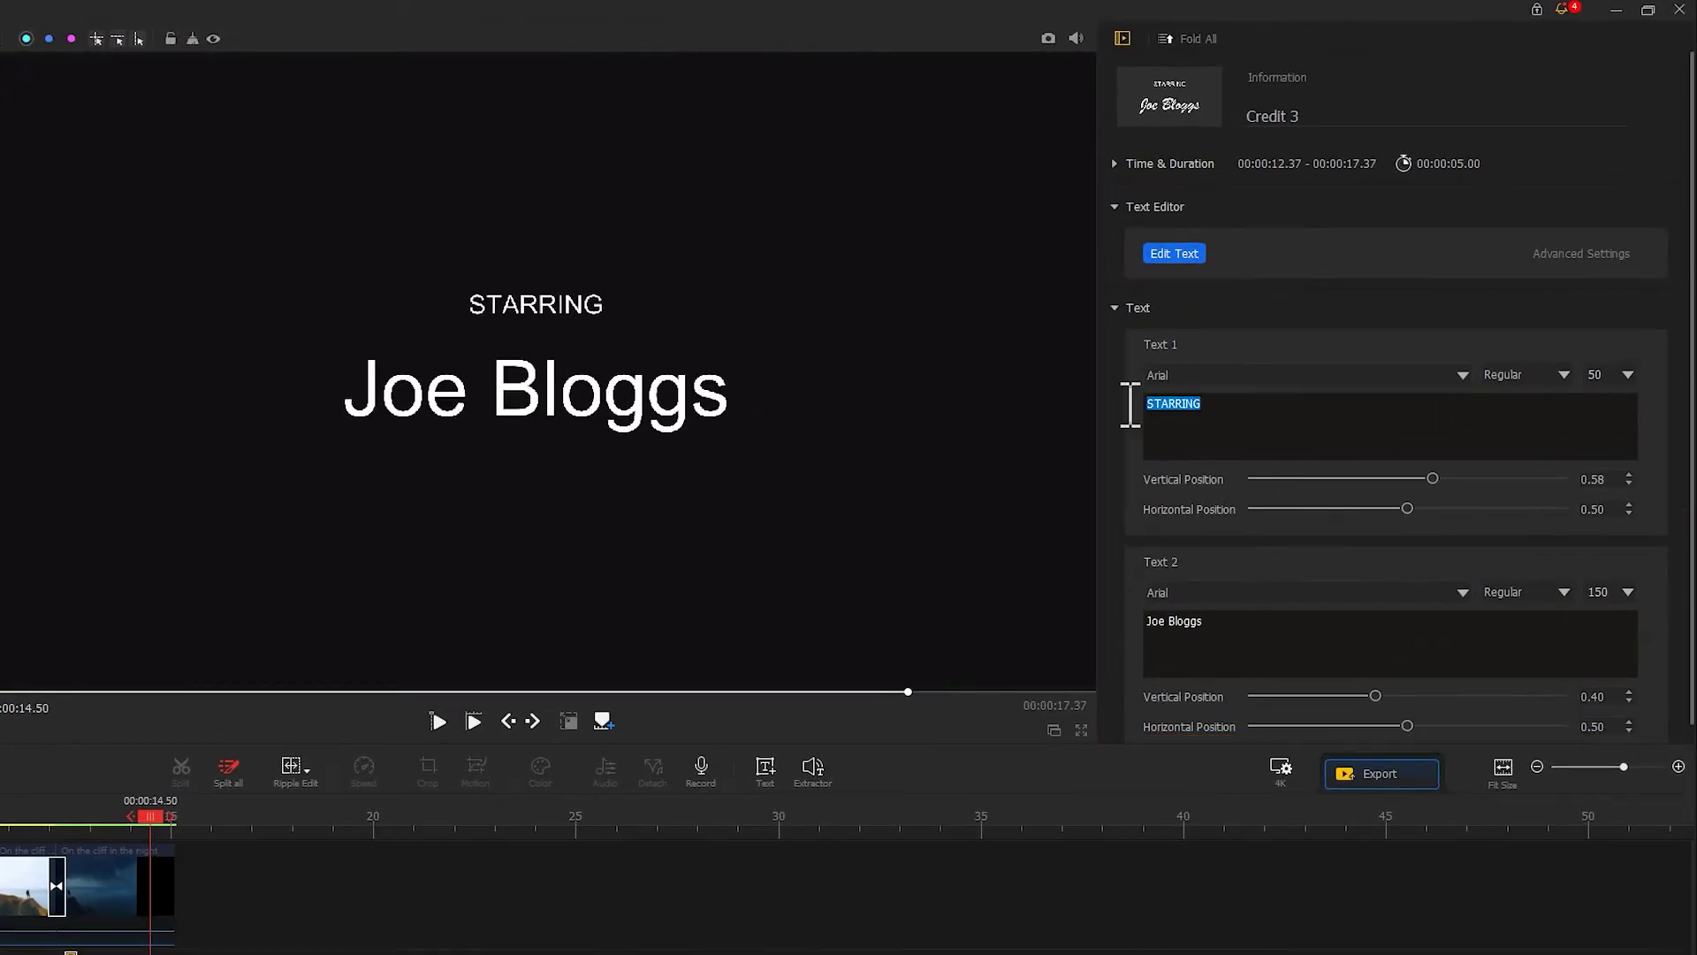
text(Now)
text(Fly to Explore)
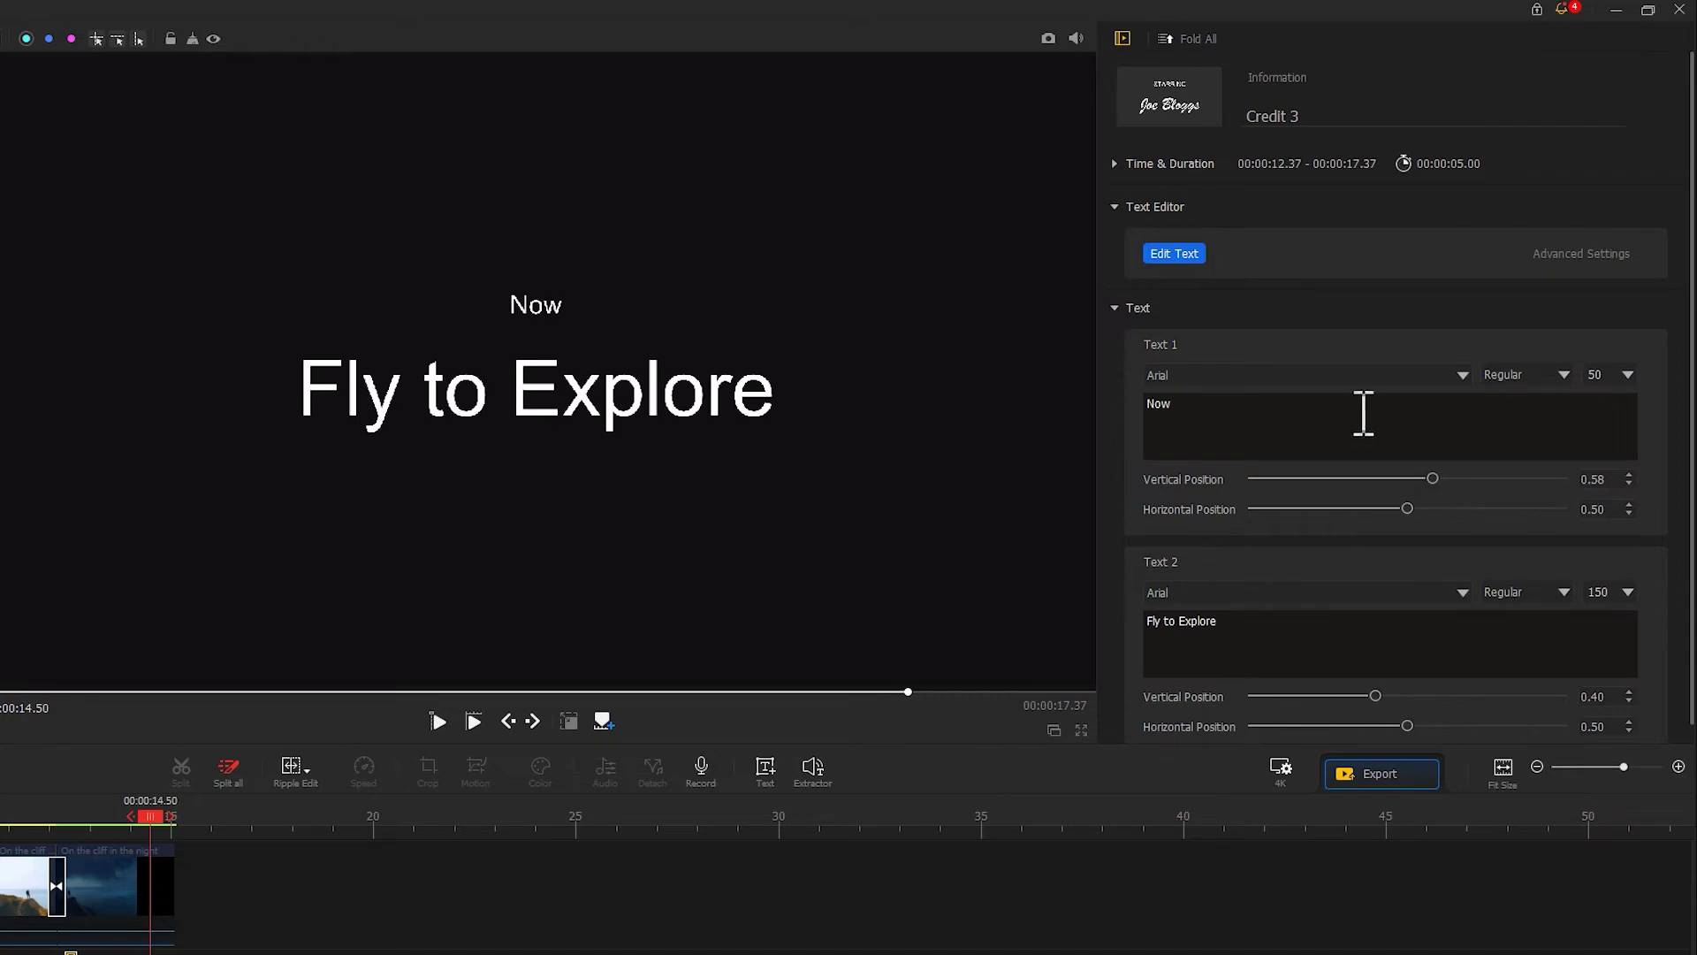
- Set both title lines to Tahoma Bold, with the first line 'Now' at size 130
click(1308, 375)
click(1211, 439)
click(1627, 375)
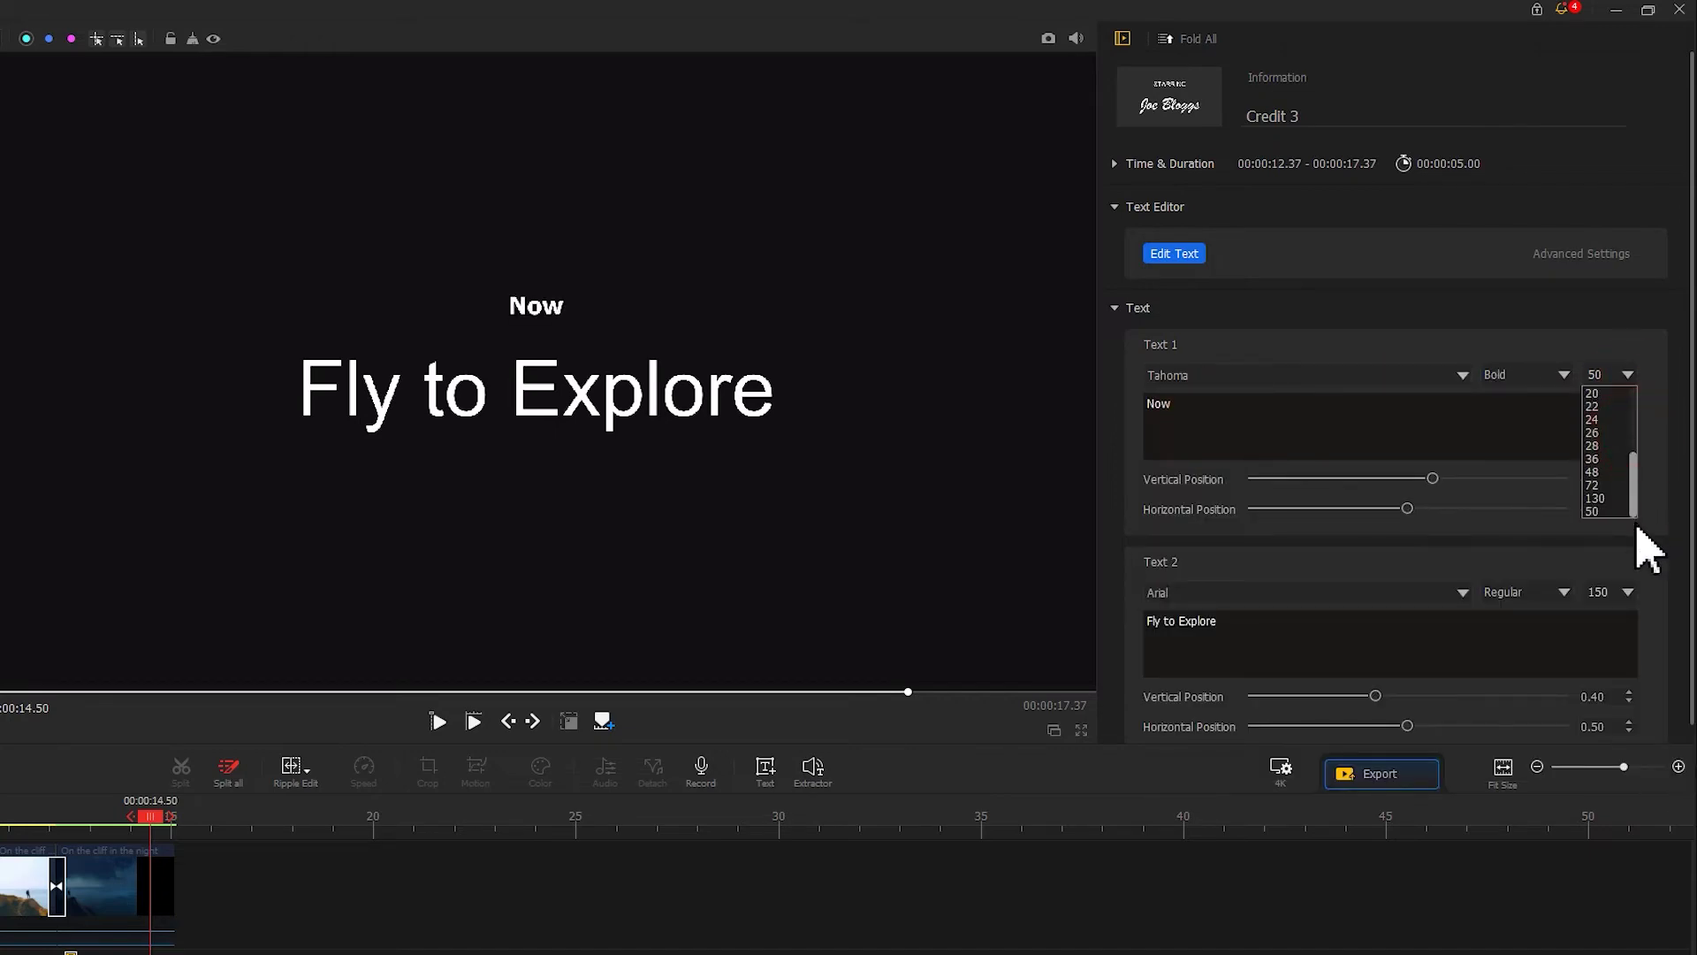
click(1604, 510)
click(1462, 592)
click(1270, 879)
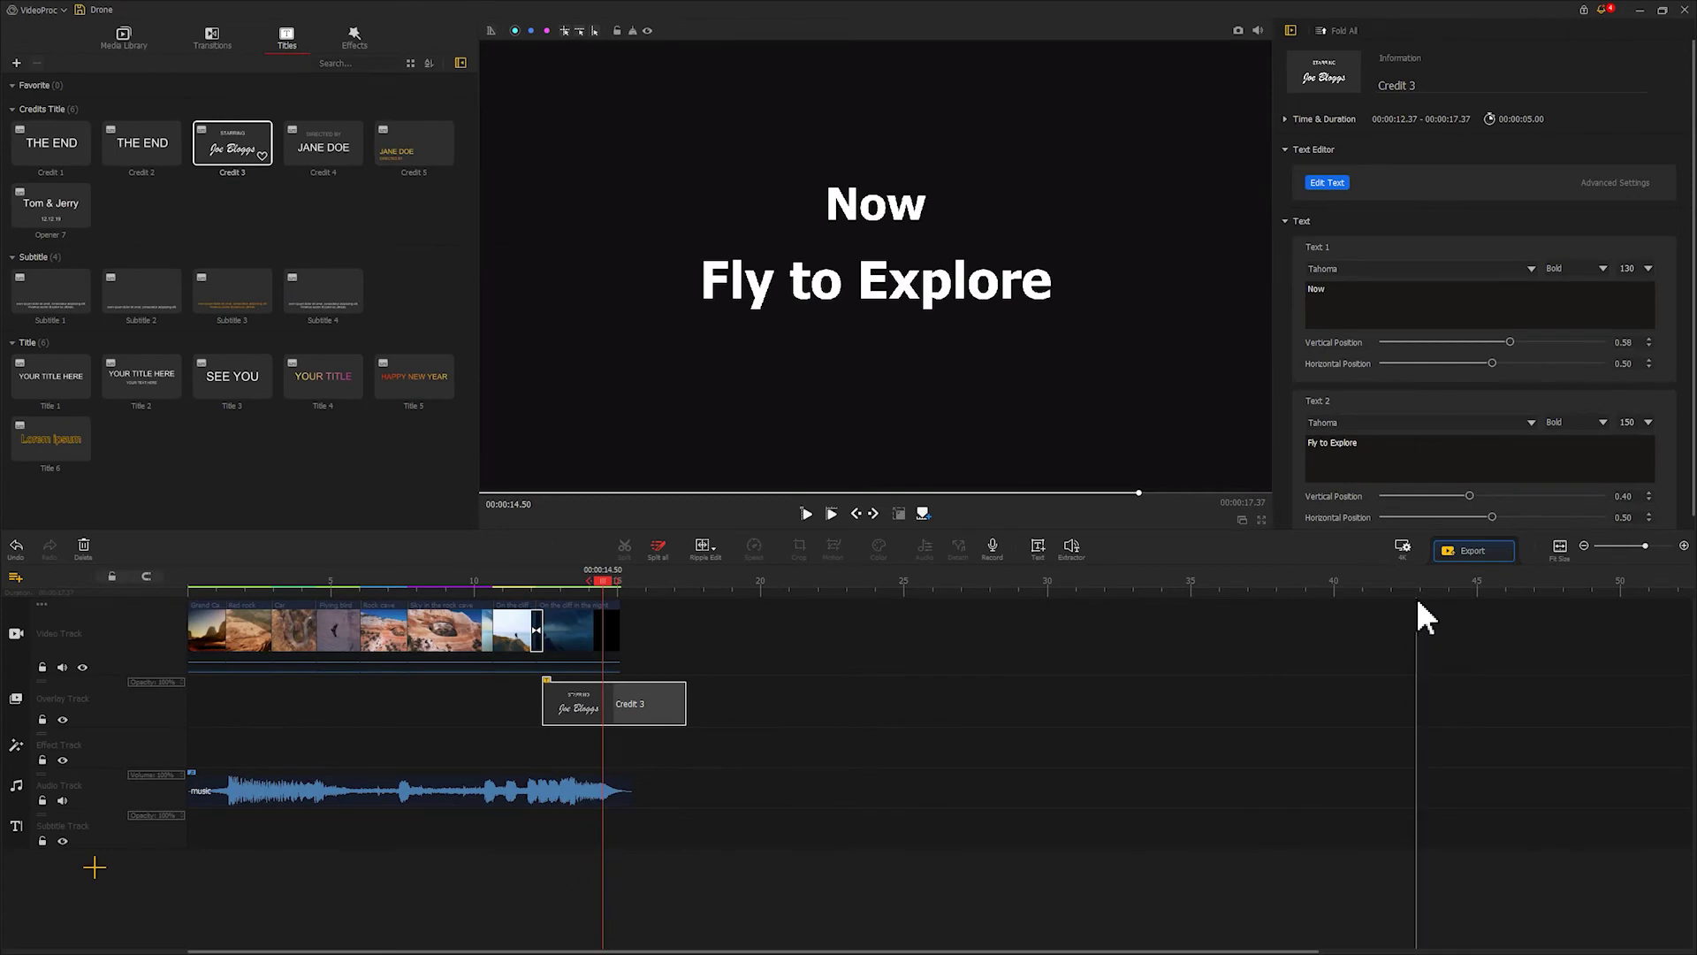
- Export the project as a 4K High-quality MP4 file named Drone
click(1451, 558)
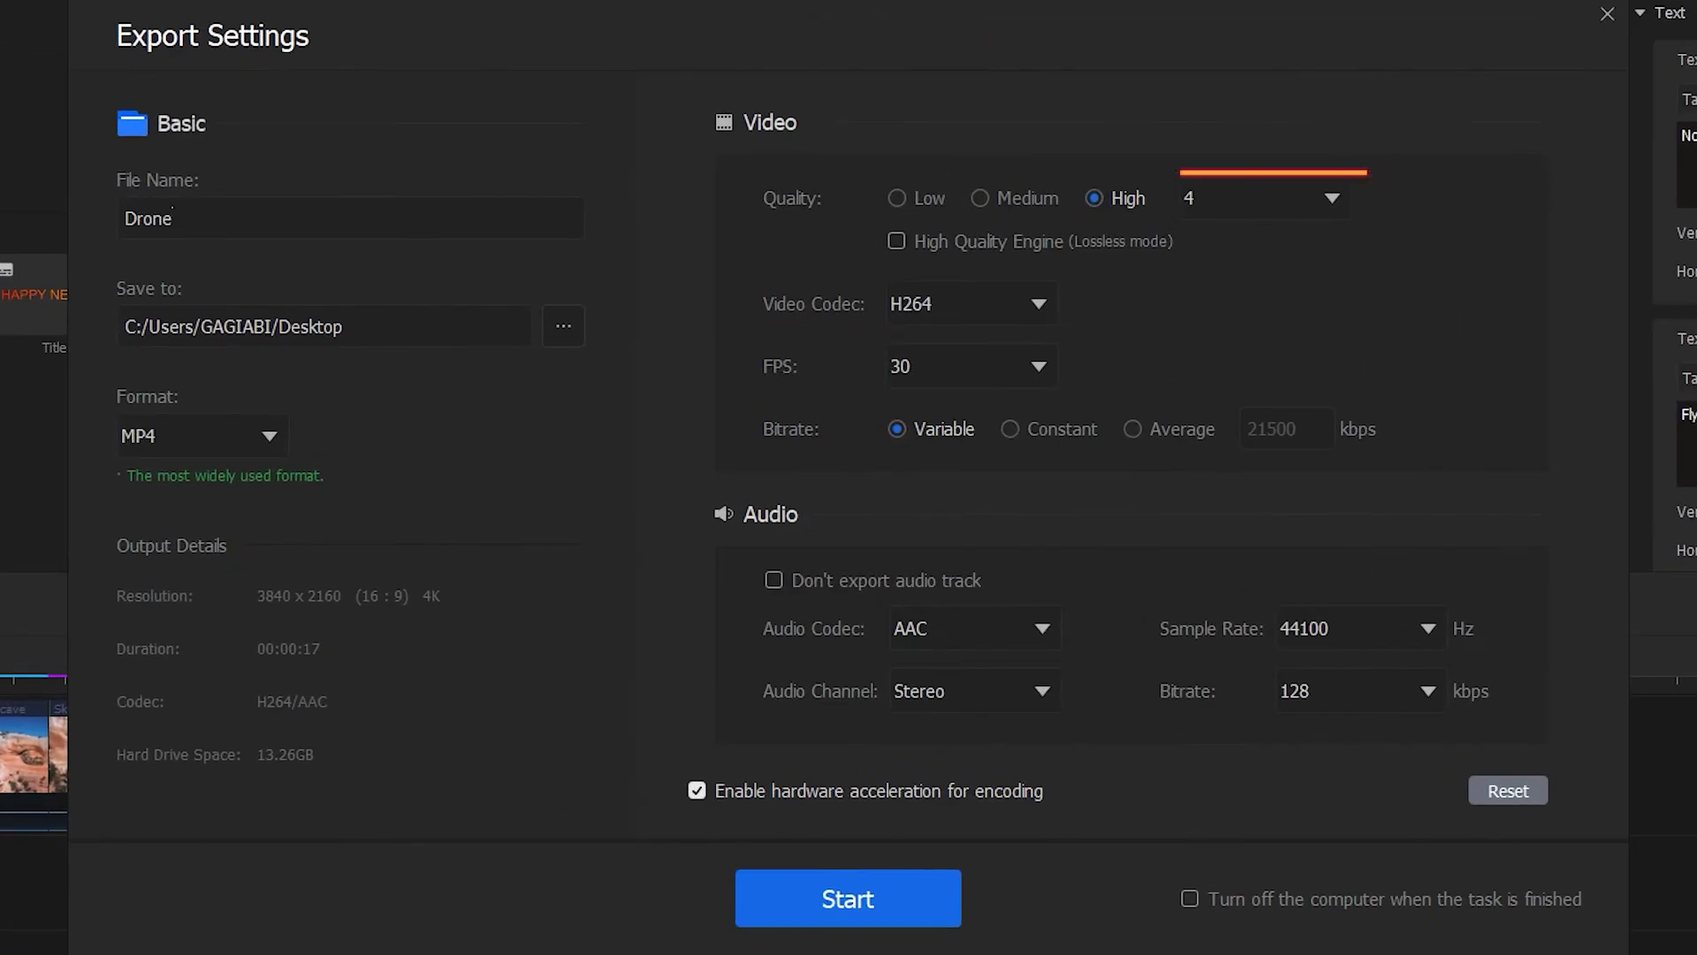
click(828, 923)
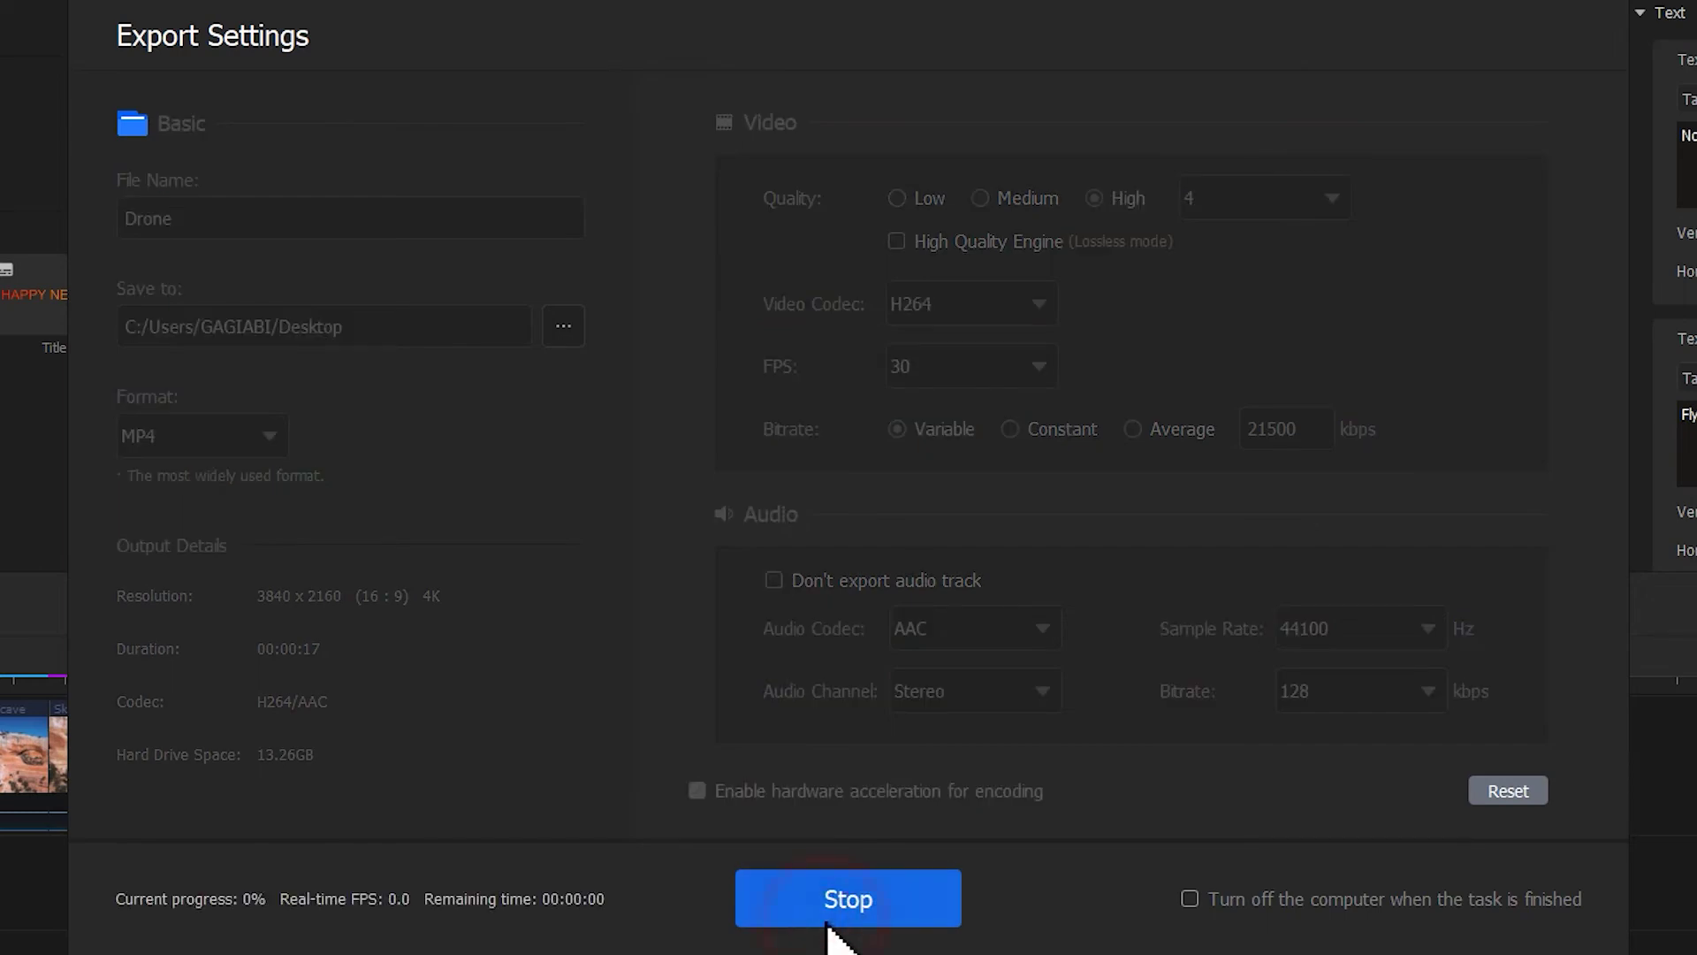